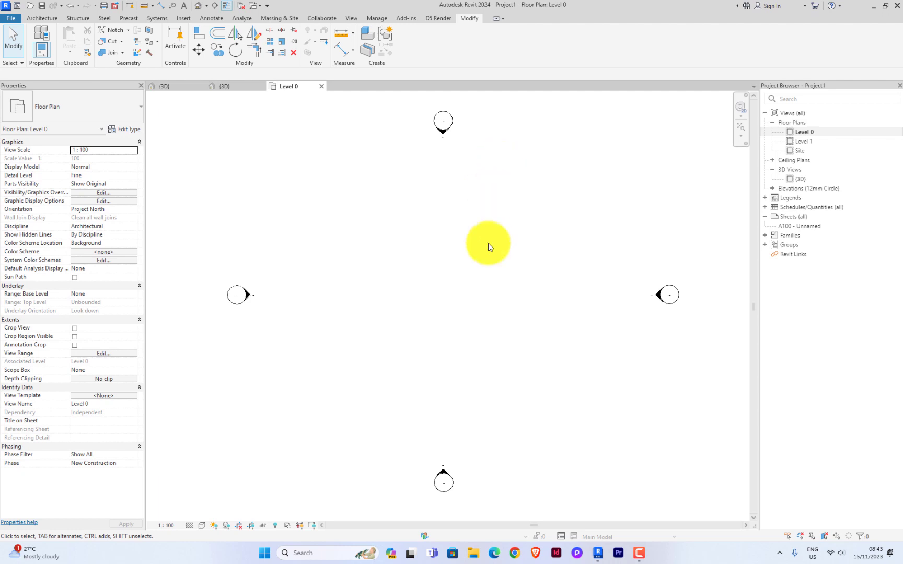
Step: Open the East elevation view
{"action": "mouse_move", "coordinate": [639, 559]}
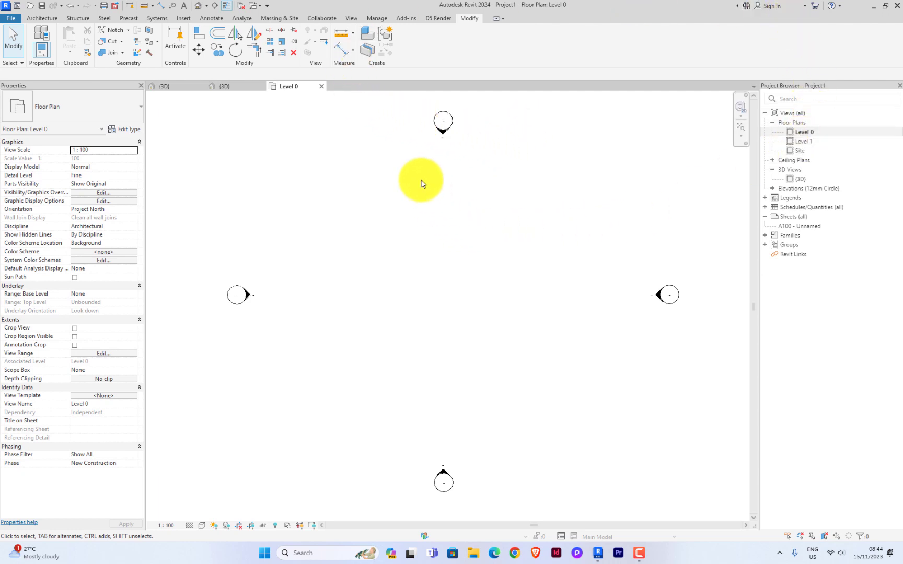
{"action": "scroll", "coordinate": [423, 183], "scroll_direction": "down", "scroll_amount": 1}
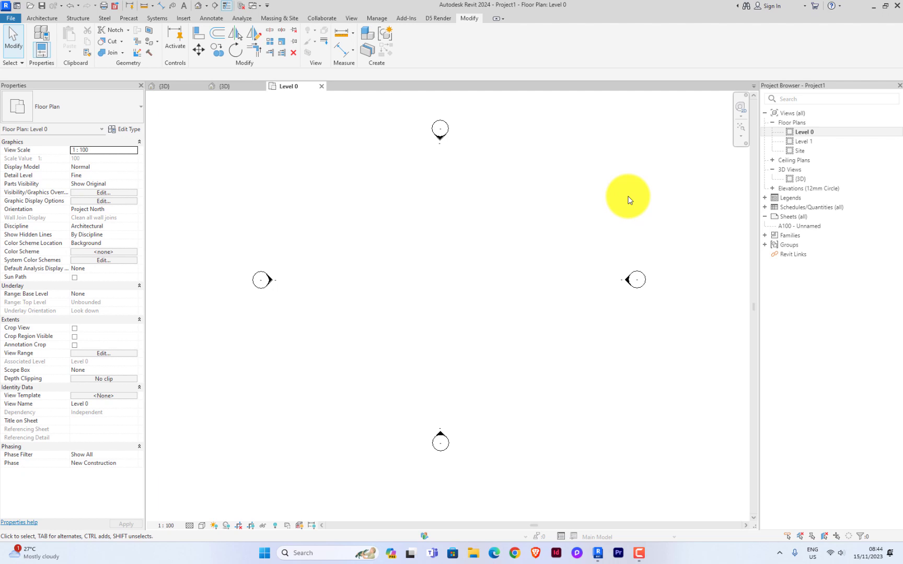
{"action": "left_click", "coordinate": [772, 189]}
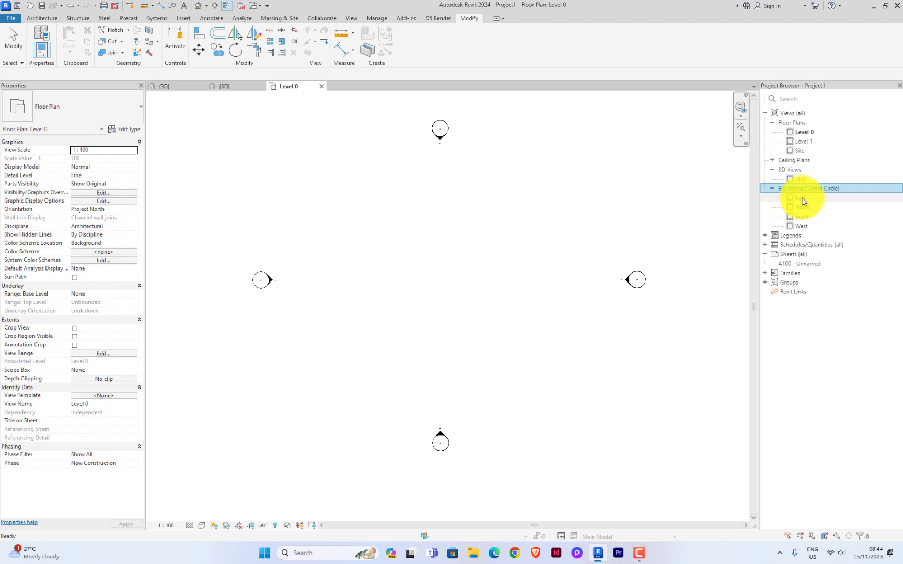
{"action": "double_click", "coordinate": [800, 198]}
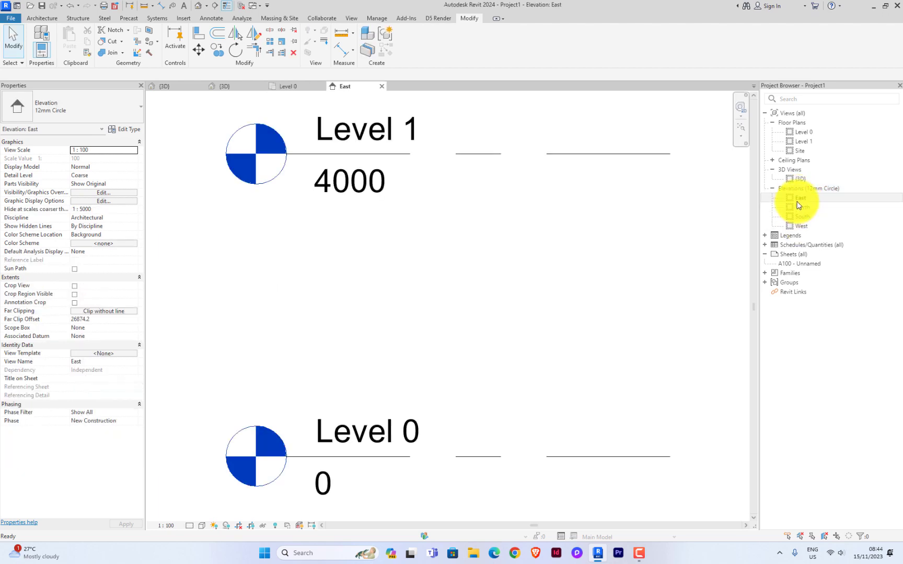
{"action": "left_click", "coordinate": [802, 202]}
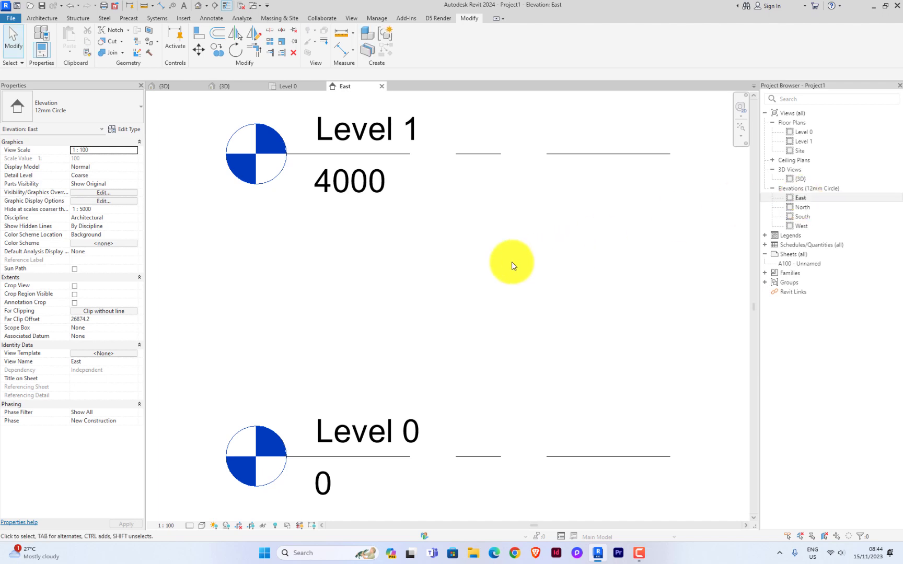
Step: Rename Level 0 as NGL and rename its corresponding views as well
{"action": "scroll", "coordinate": [482, 250], "scroll_direction": "down", "scroll_amount": 4}
{"action": "scroll", "coordinate": [426, 240], "scroll_direction": "down", "scroll_amount": 2}
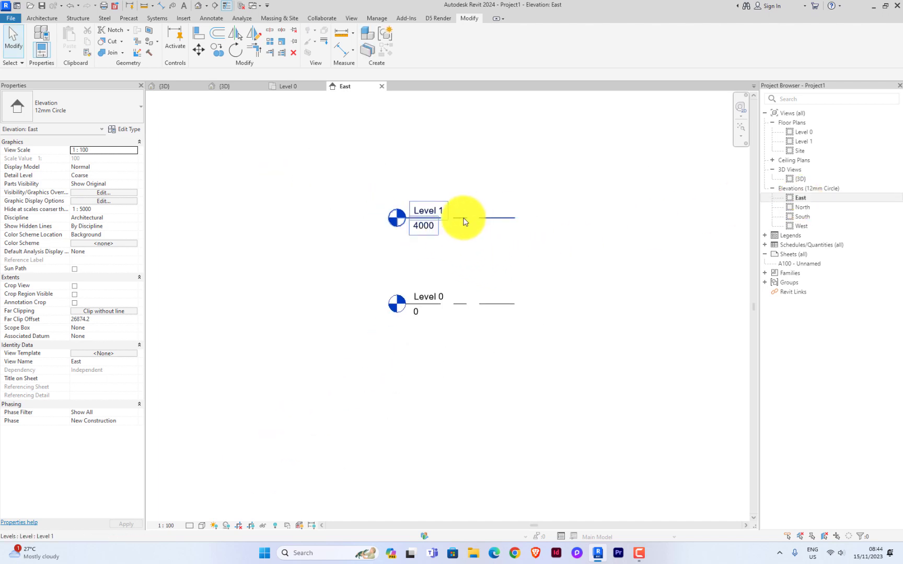
{"action": "scroll", "coordinate": [400, 290], "scroll_direction": "down", "scroll_amount": 2}
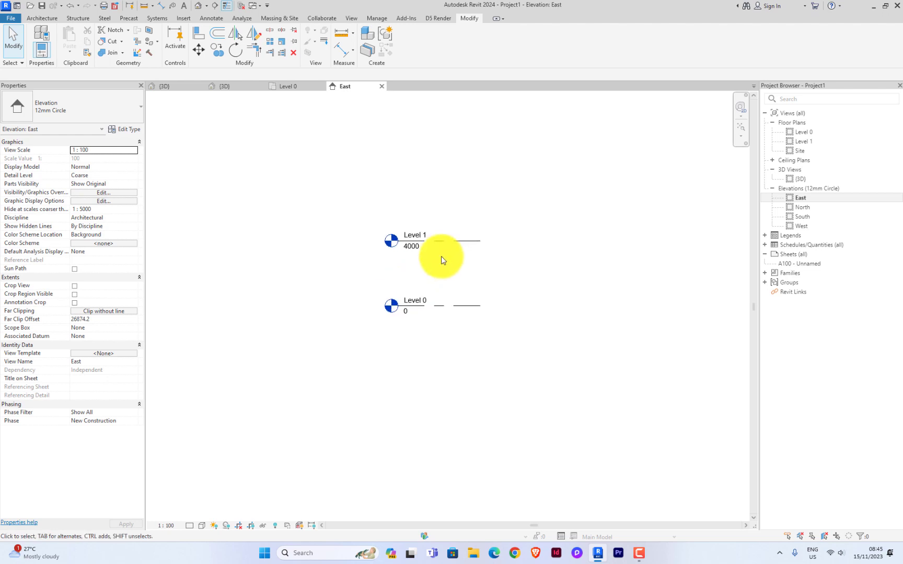
{"action": "left_click", "coordinate": [455, 315]}
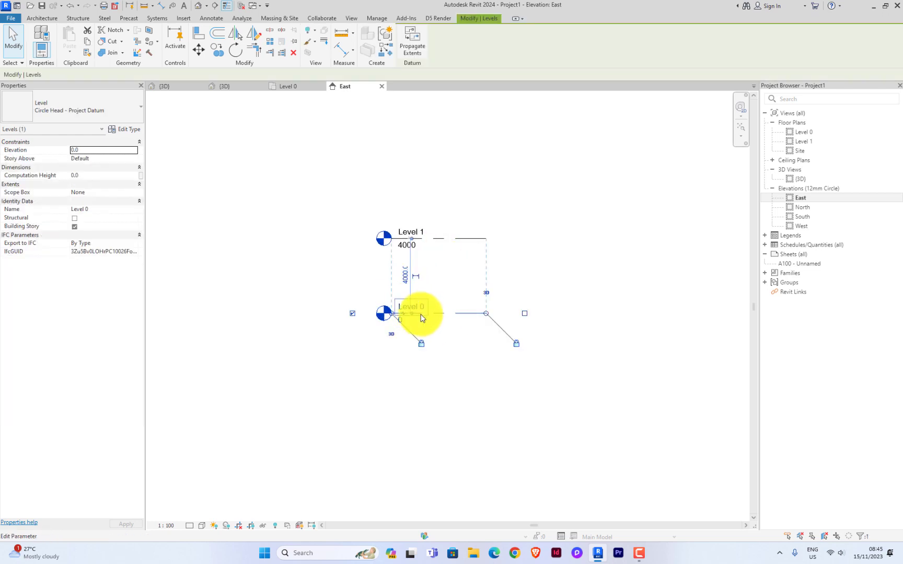
{"action": "left_click", "coordinate": [421, 305]}
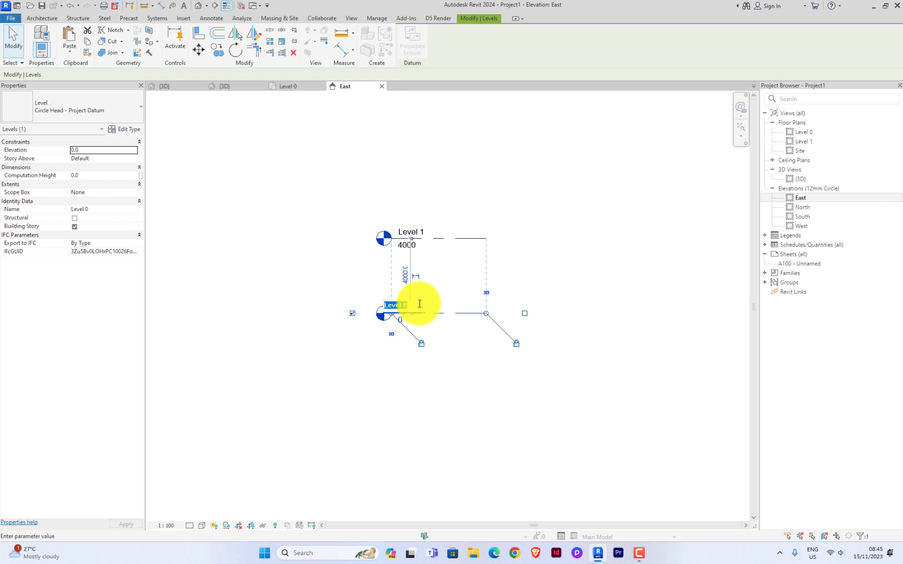
{"action": "type", "text": "n"}
{"action": "key", "text": "BackSpace"}
{"action": "type", "text": "Na"}
{"action": "key", "text": "BackSpace"}
{"action": "type", "text": "GL"}
{"action": "left_click", "coordinate": [611, 278]}
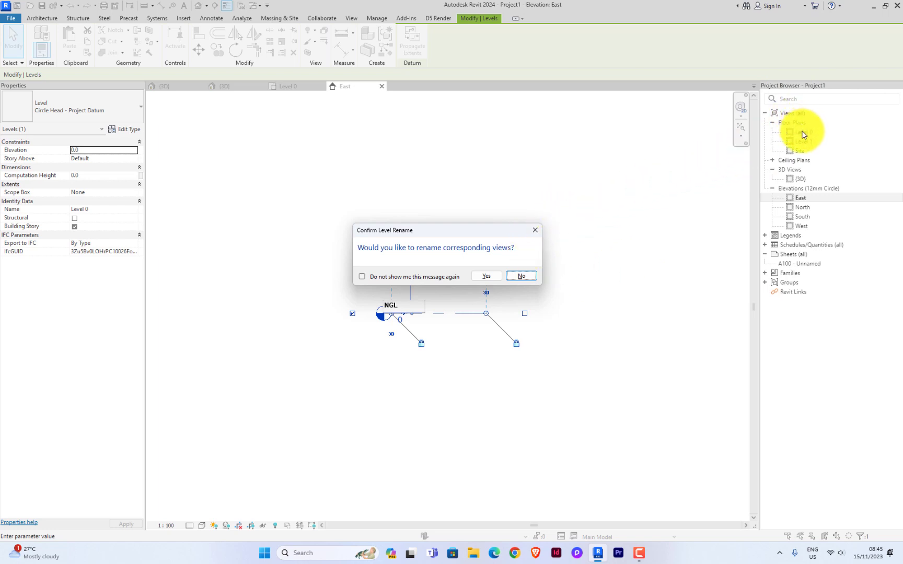
{"action": "left_click", "coordinate": [485, 277]}
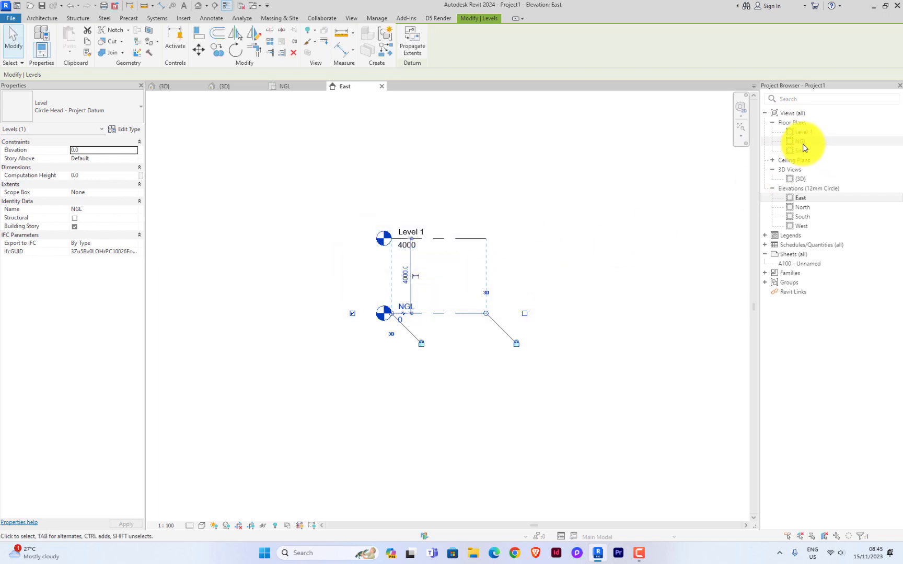
{"action": "left_click", "coordinate": [629, 257]}
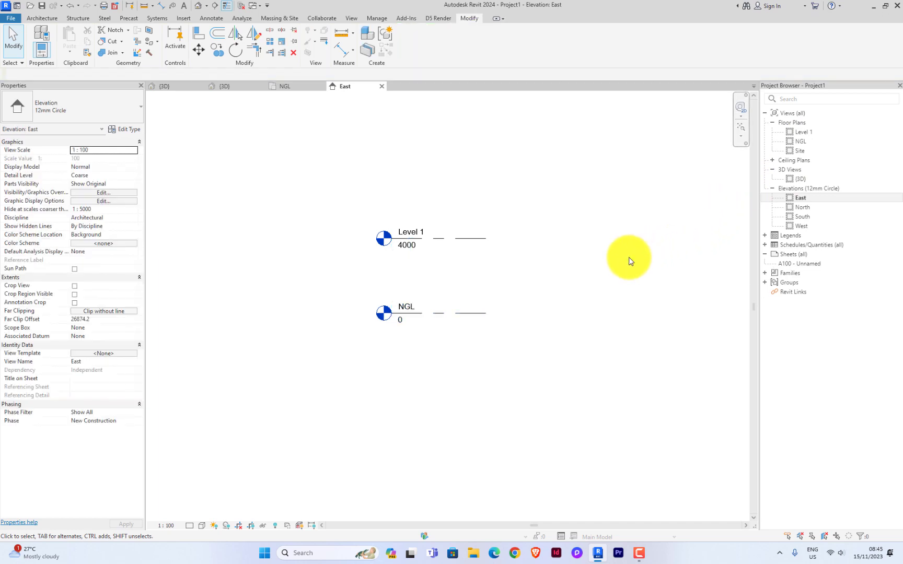
Step: Set the distance between Level 1 and the NGL level to 450 mm
{"action": "left_click", "coordinate": [457, 239]}
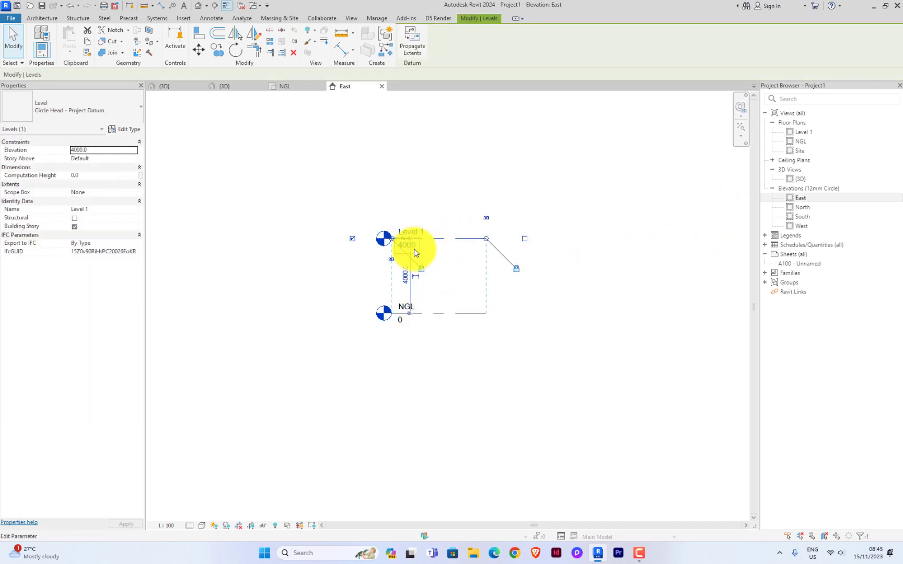
{"action": "left_click", "coordinate": [438, 272]}
{"action": "left_click", "coordinate": [458, 241]}
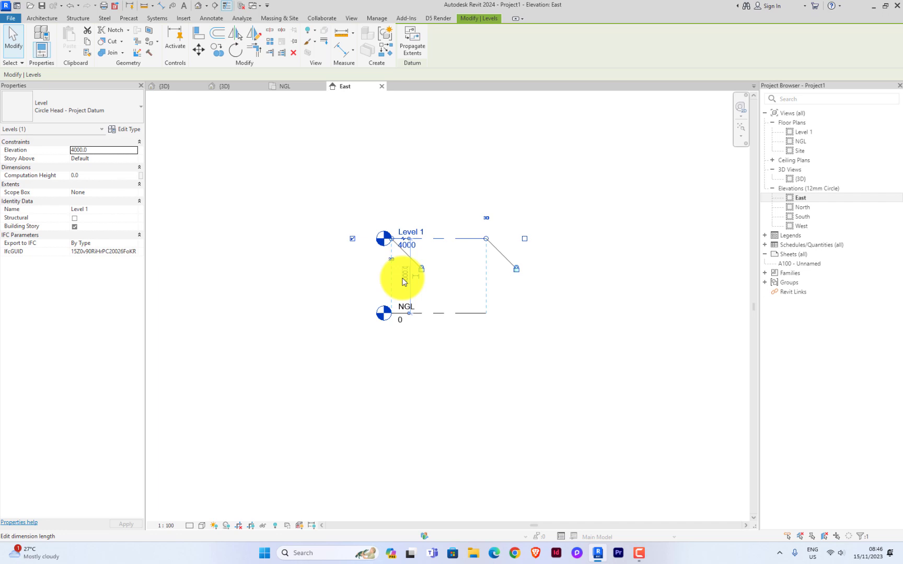
{"action": "left_click", "coordinate": [404, 279]}
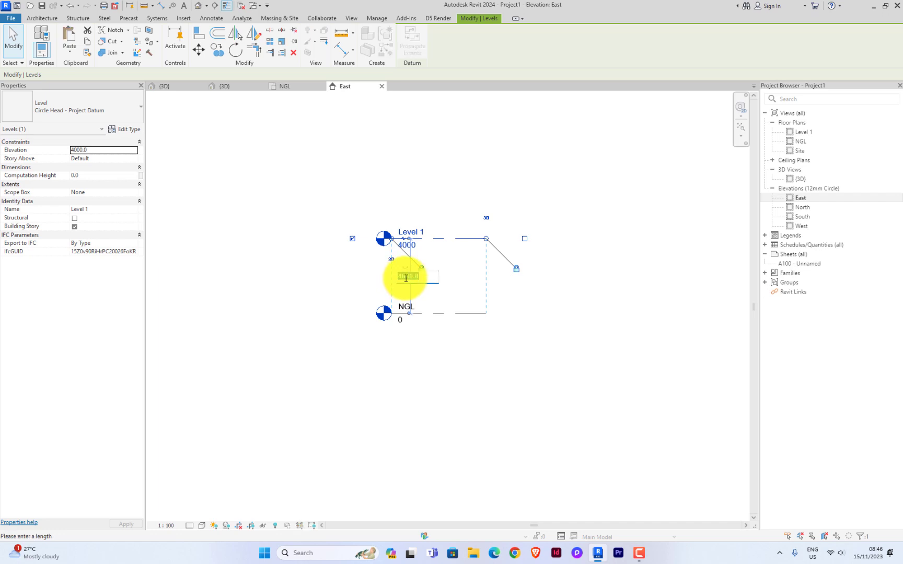
{"action": "type", "text": "450"}
{"action": "key", "text": "Return"}
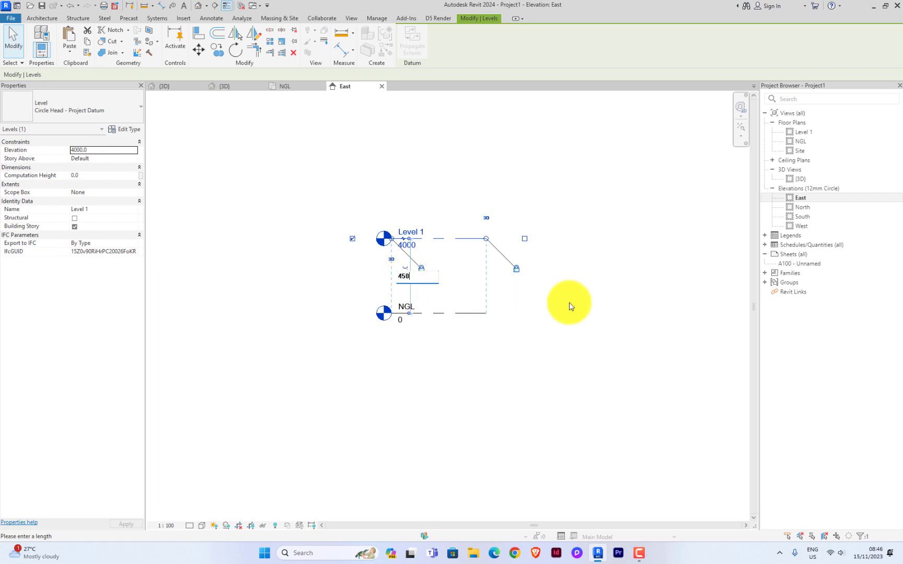
{"action": "left_click", "coordinate": [578, 295]}
Step: Add an elbow to the NGL level line and move its level head down, clear of the Level 1 head
{"action": "scroll", "coordinate": [413, 306], "scroll_direction": "up", "scroll_amount": 3}
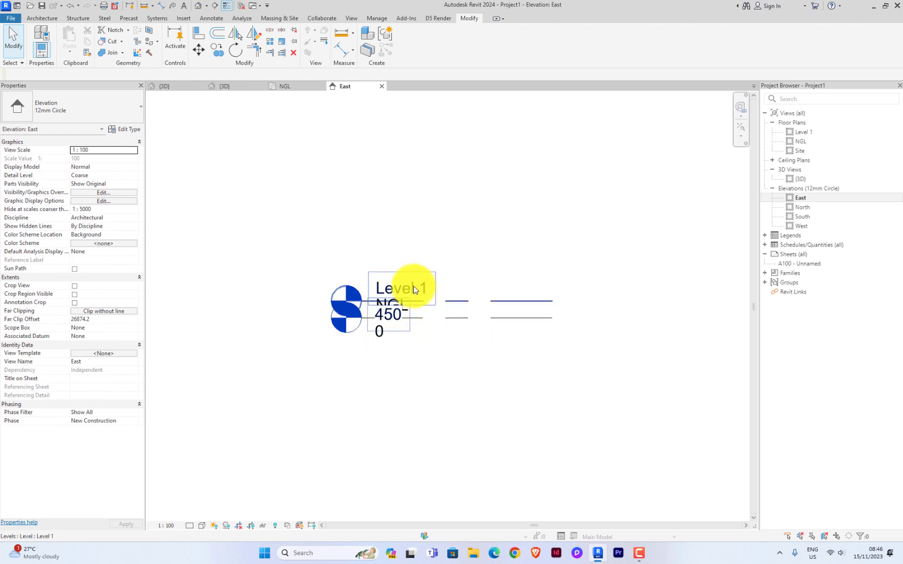
{"action": "left_click", "coordinate": [465, 319]}
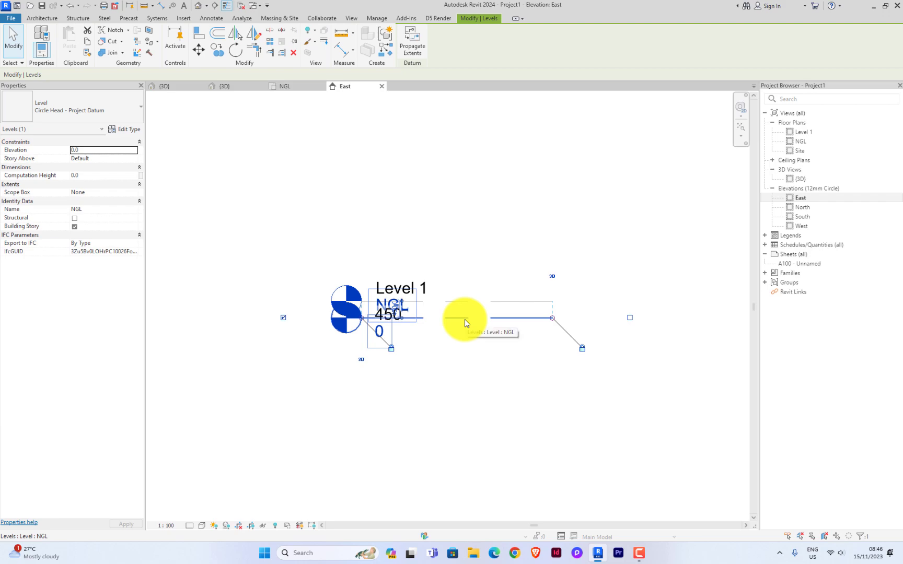
{"action": "scroll", "coordinate": [394, 321], "scroll_direction": "up", "scroll_amount": 3}
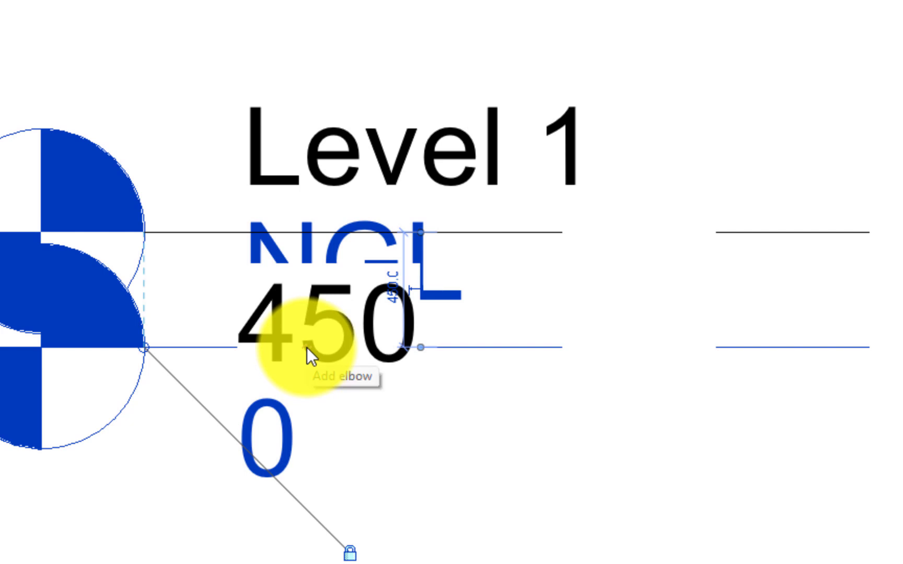
{"action": "left_click", "coordinate": [306, 348]}
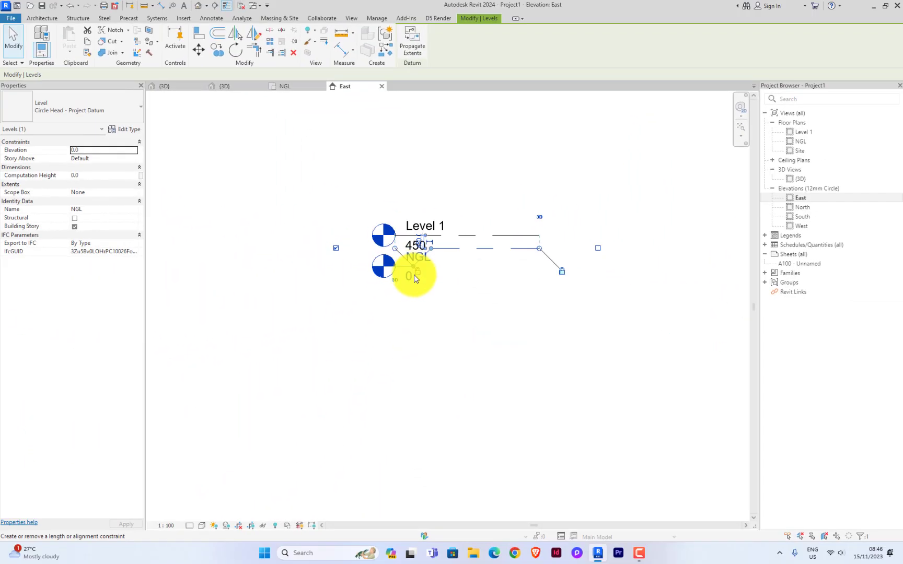
{"action": "scroll", "coordinate": [414, 279], "scroll_direction": "up", "scroll_amount": 2}
{"action": "left_click_drag", "start_coordinate": [414, 283], "coordinate": [450, 325]}
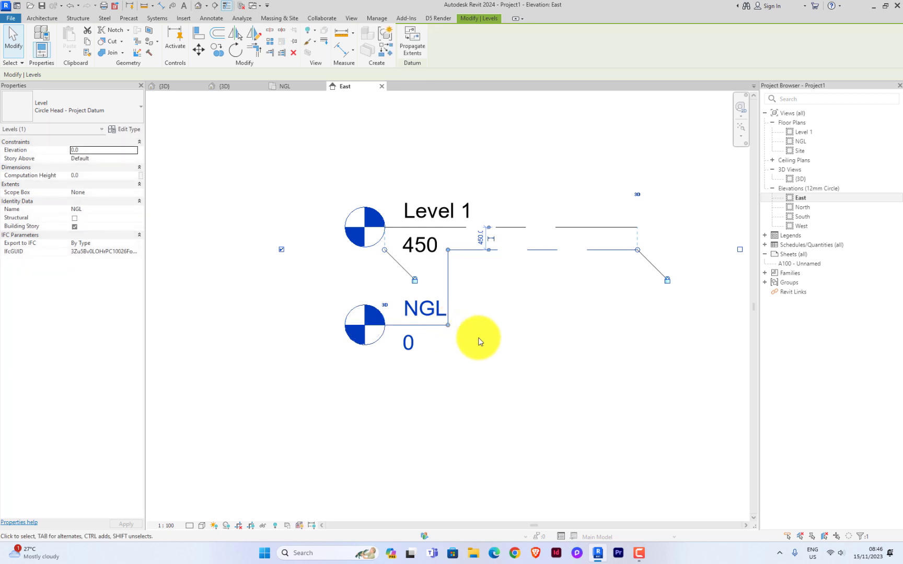
{"action": "left_click", "coordinate": [479, 341]}
Step: Rename Level 1 as DPC and rename its corresponding views as well
{"action": "scroll", "coordinate": [402, 321], "scroll_direction": "down", "scroll_amount": 4}
{"action": "scroll", "coordinate": [444, 233], "scroll_direction": "up", "scroll_amount": 3}
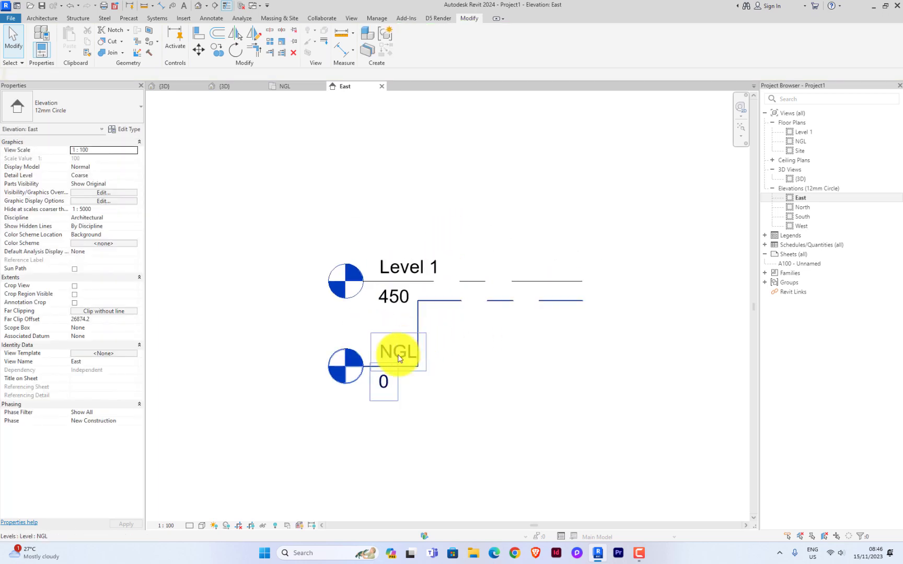
{"action": "scroll", "coordinate": [408, 292], "scroll_direction": "down", "scroll_amount": 3}
{"action": "scroll", "coordinate": [437, 313], "scroll_direction": "up", "scroll_amount": 4}
{"action": "left_click", "coordinate": [441, 325]}
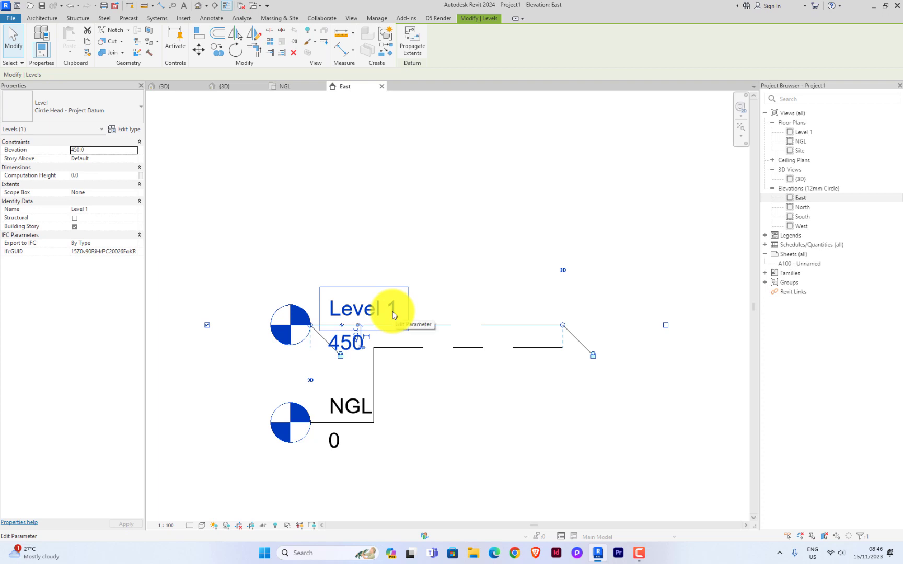
{"action": "left_click", "coordinate": [393, 313]}
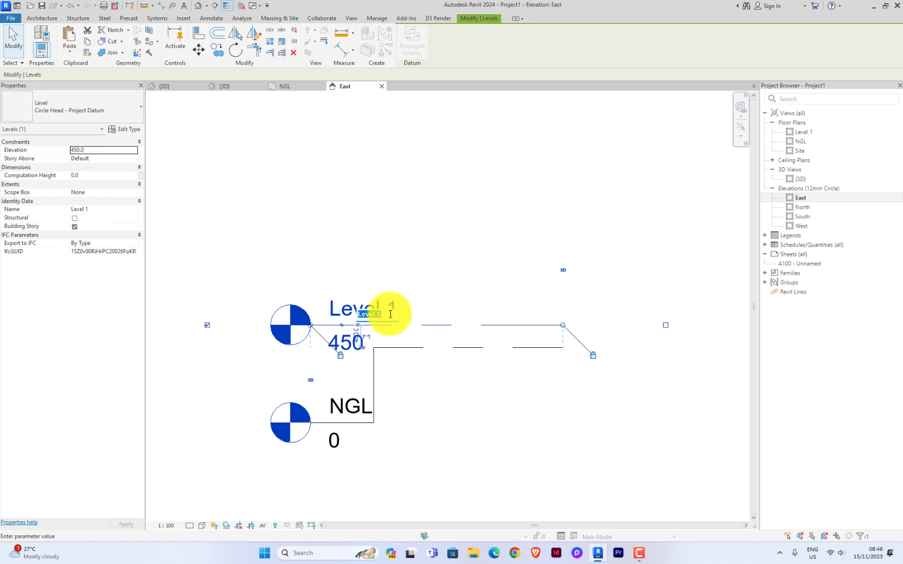
{"action": "type", "text": "DPC"}
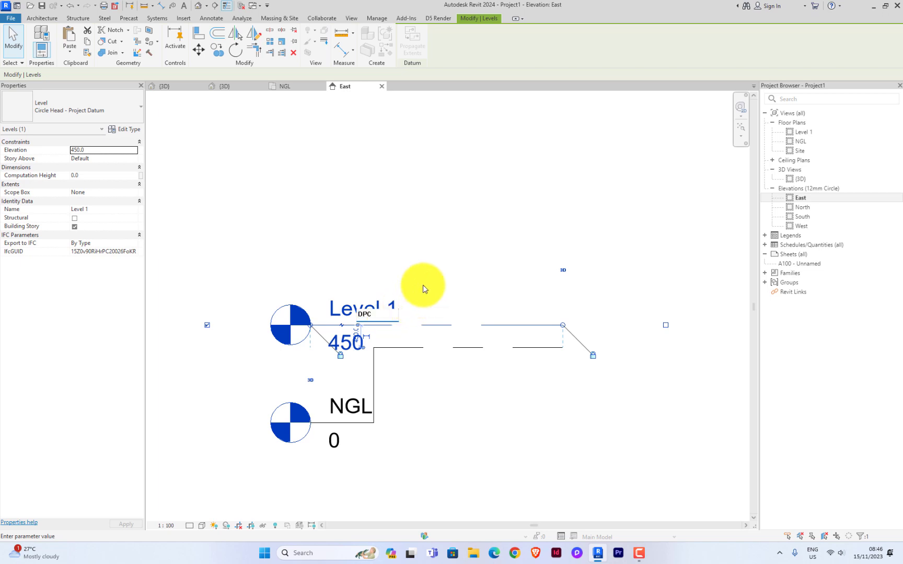
{"action": "key", "text": "Return"}
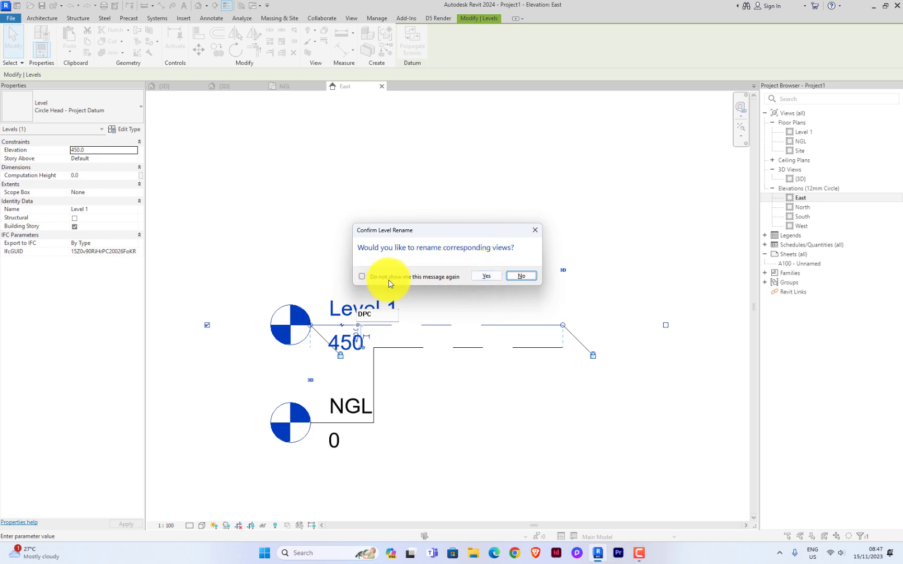
{"action": "left_click", "coordinate": [489, 277]}
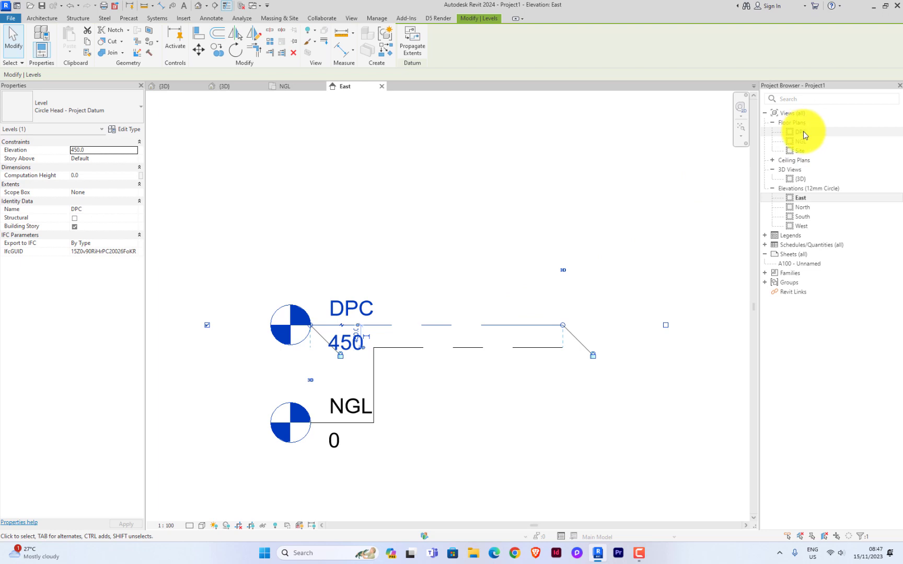
Step: Check the names of the ceiling plan views and dismiss the save reminder without saving
{"action": "left_click", "coordinate": [773, 162]}
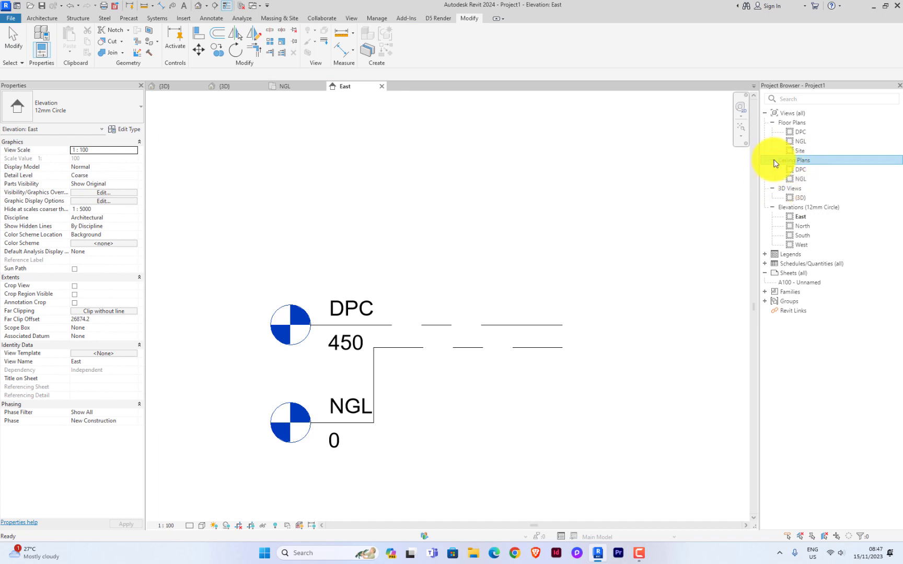
{"action": "left_click", "coordinate": [773, 160]}
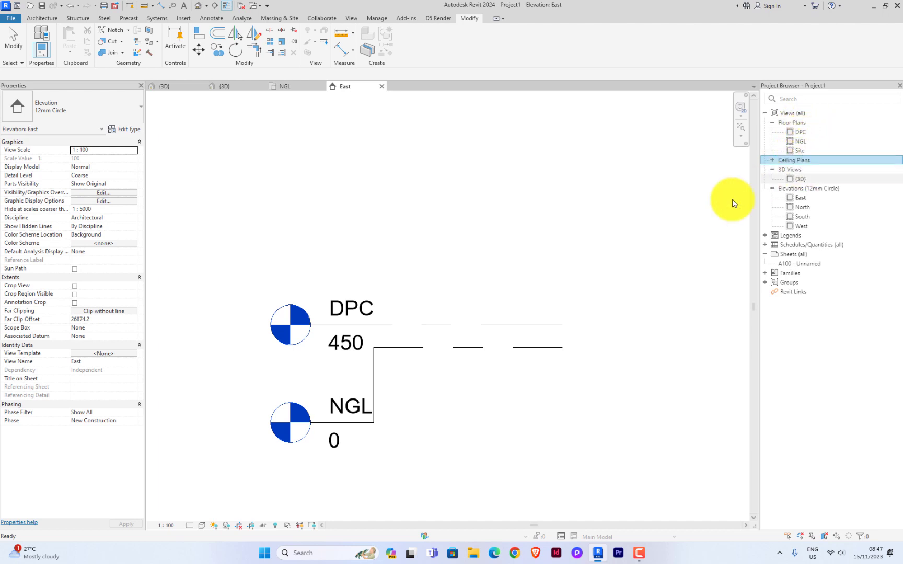
{"action": "left_click", "coordinate": [572, 198]}
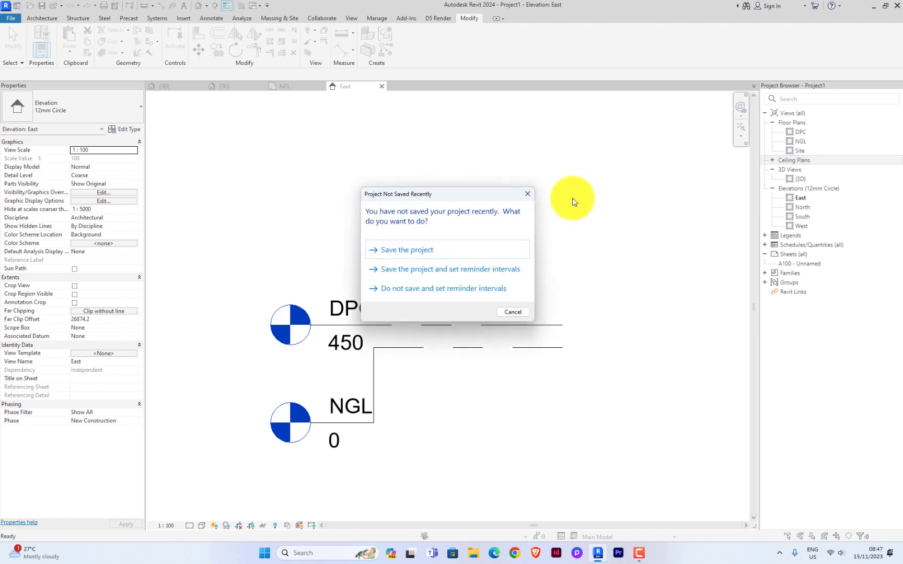
{"action": "left_click", "coordinate": [530, 194]}
Step: Rename the NGL level as 0 NGL and rename its corresponding views as well
{"action": "left_click", "coordinate": [370, 364]}
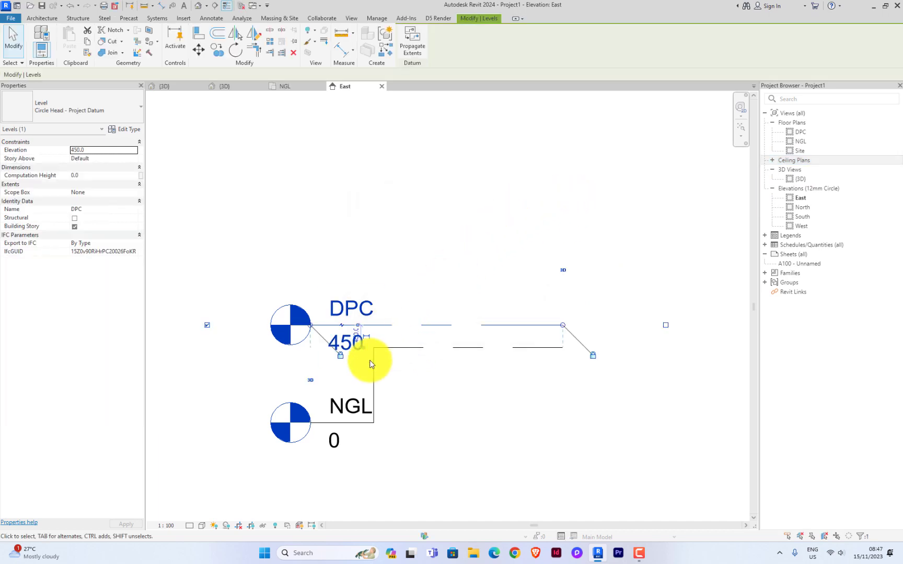
{"action": "left_click", "coordinate": [346, 405]}
{"action": "left_click", "coordinate": [336, 408]}
{"action": "left_click", "coordinate": [334, 414]}
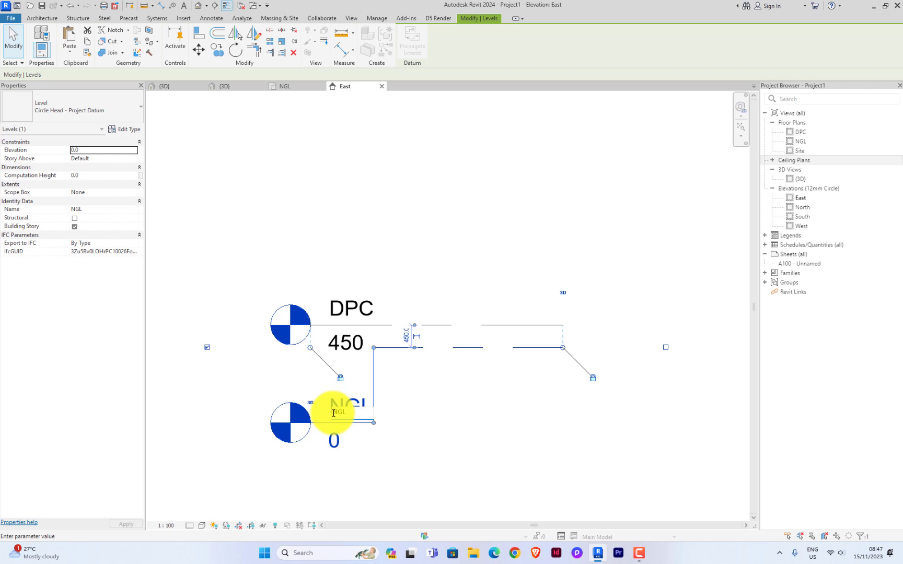
{"action": "type", "text": "0"}
{"action": "left_click", "coordinate": [429, 414]}
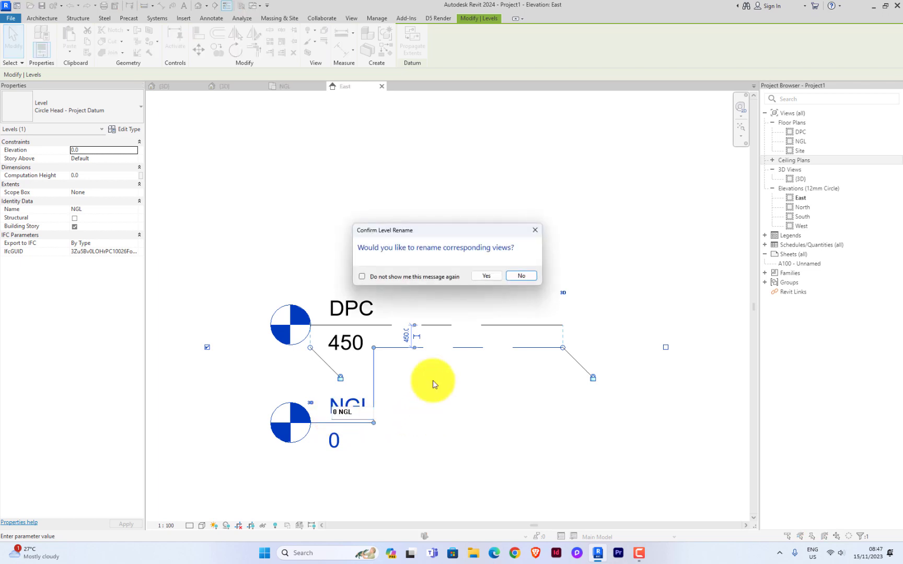
{"action": "left_click", "coordinate": [486, 276]}
{"action": "left_click", "coordinate": [535, 206]}
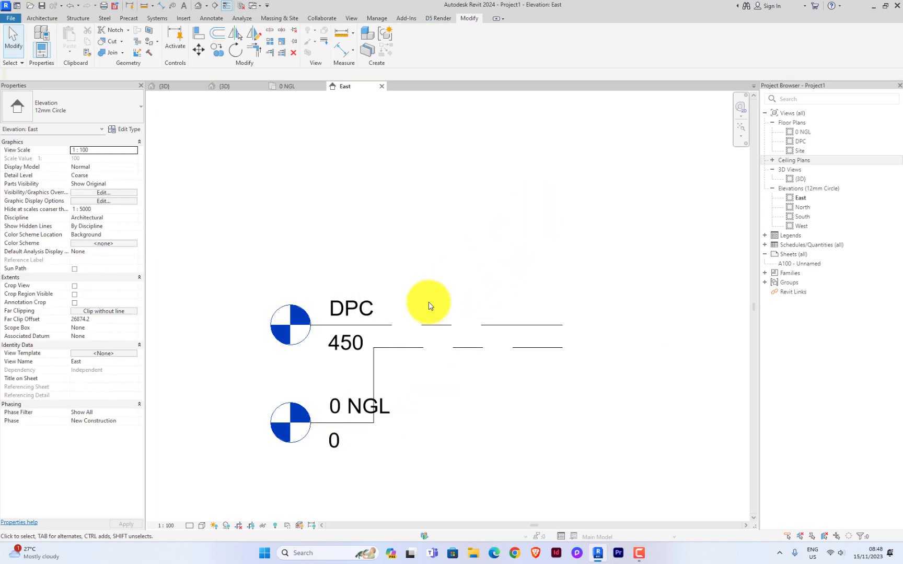
Step: Rename the DPC level as 1 DPC and rename its corresponding views as well
{"action": "left_click", "coordinate": [353, 314]}
{"action": "left_click", "coordinate": [340, 312]}
{"action": "left_click", "coordinate": [335, 315]}
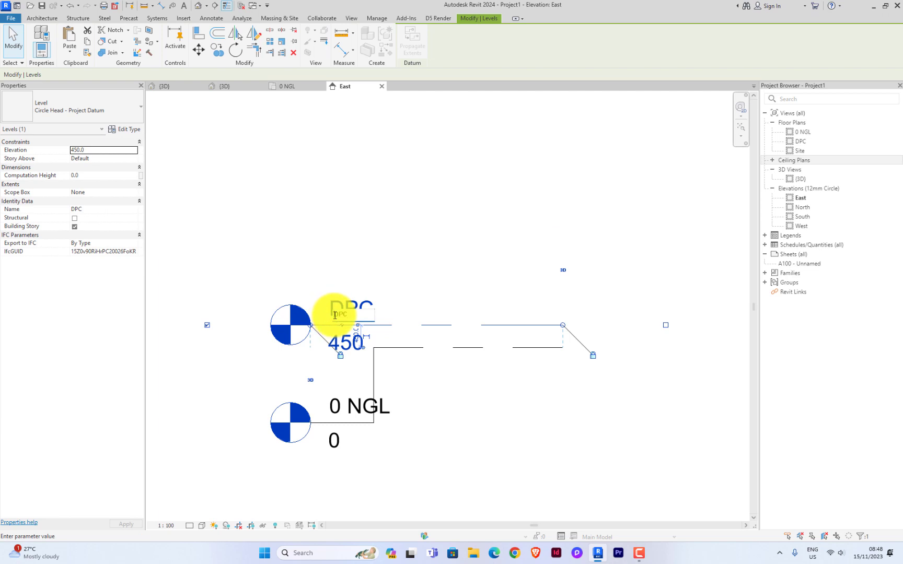
{"action": "type", "text": "1"}
{"action": "left_click", "coordinate": [400, 252]}
{"action": "left_click", "coordinate": [471, 276]}
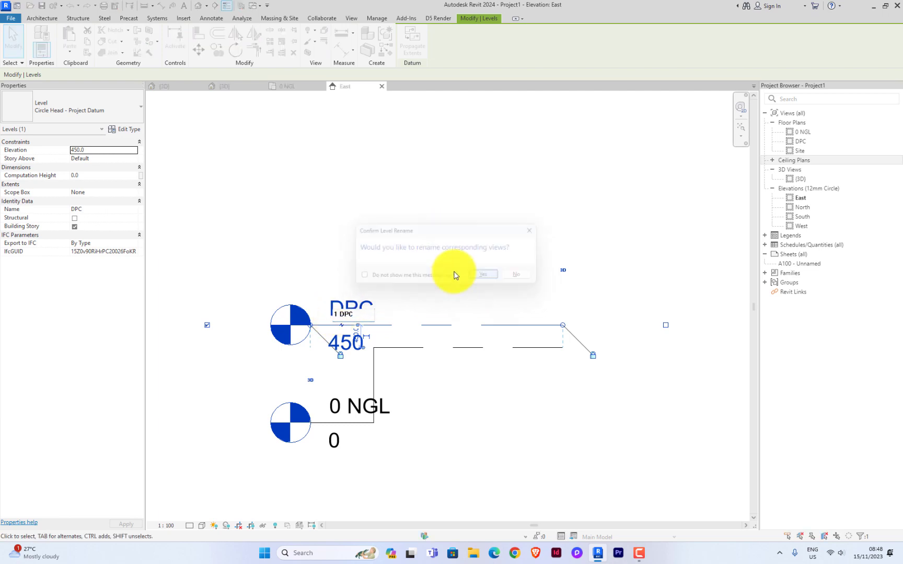
{"action": "left_click", "coordinate": [451, 225]}
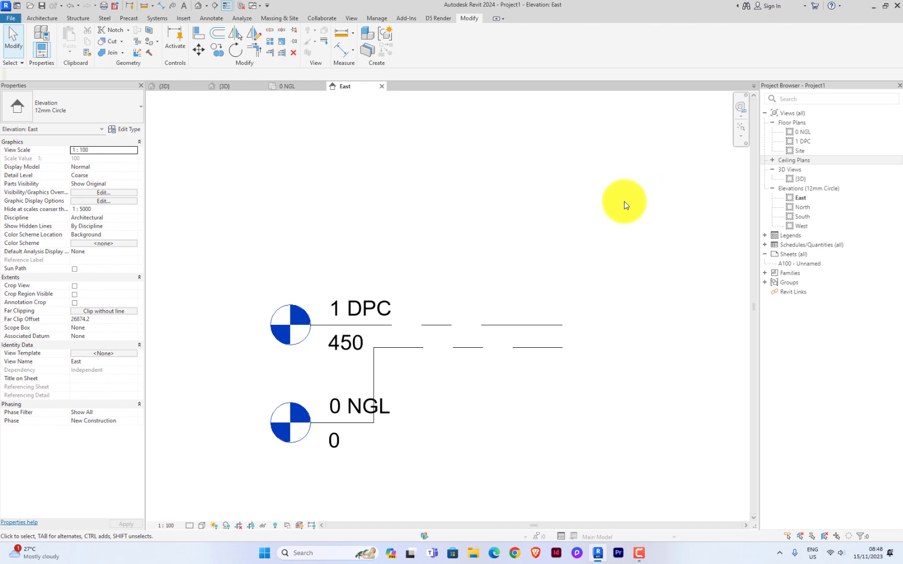
Step: Draw a new level line about 2200 mm above 1 DPC, running from its right end to its left end
{"action": "scroll", "coordinate": [418, 394], "scroll_direction": "down", "scroll_amount": 4}
{"action": "scroll", "coordinate": [449, 340], "scroll_direction": "up", "scroll_amount": 3}
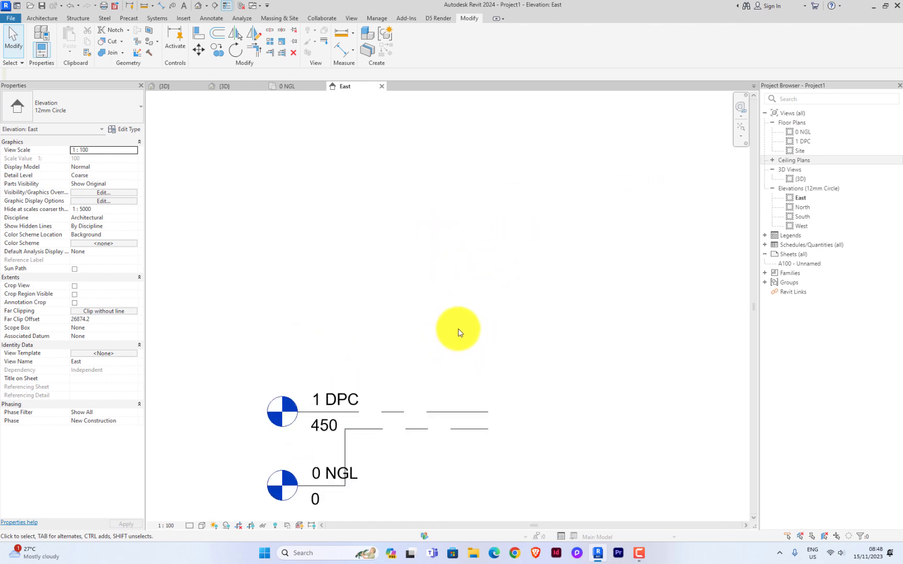
{"action": "left_click", "coordinate": [427, 413]}
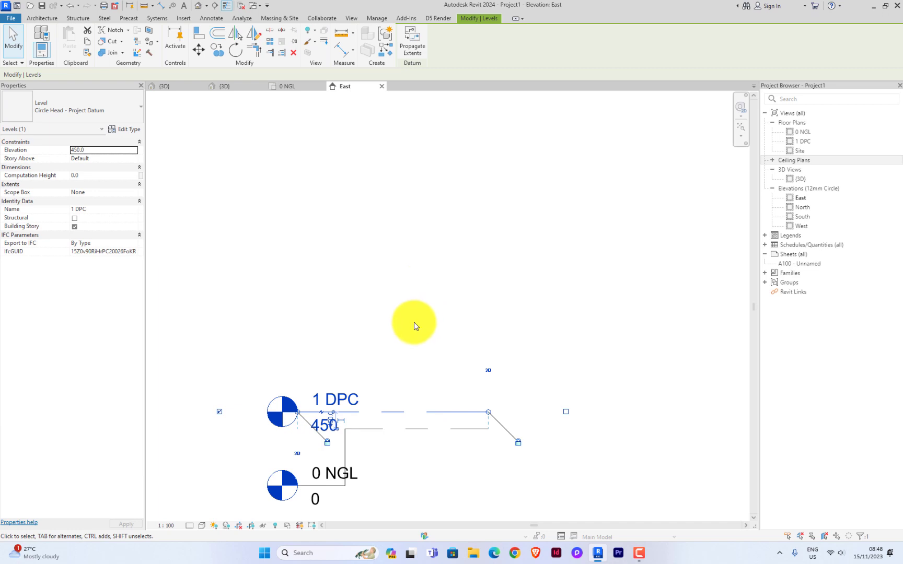
{"action": "scroll", "coordinate": [435, 316], "scroll_direction": "down", "scroll_amount": 2}
{"action": "left_click", "coordinate": [527, 320]}
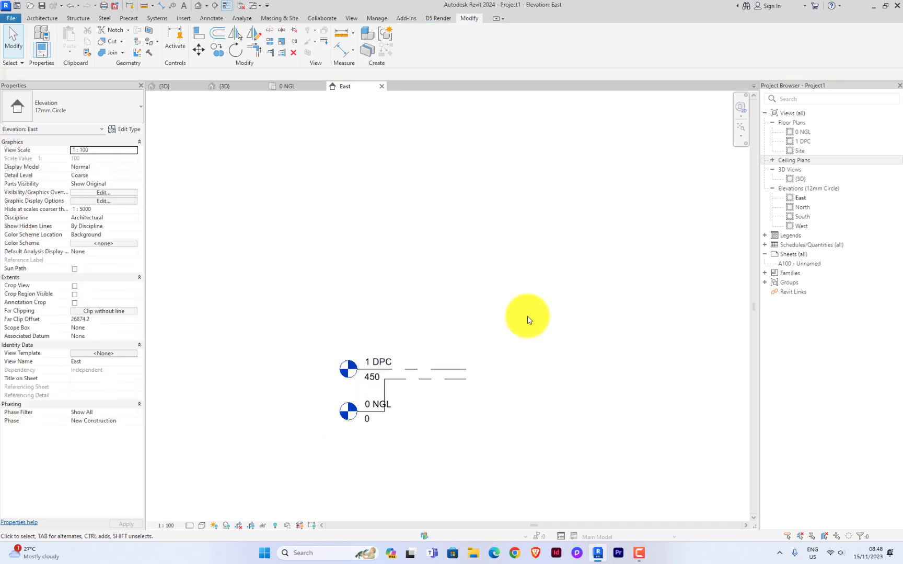
{"action": "left_click", "coordinate": [48, 18]}
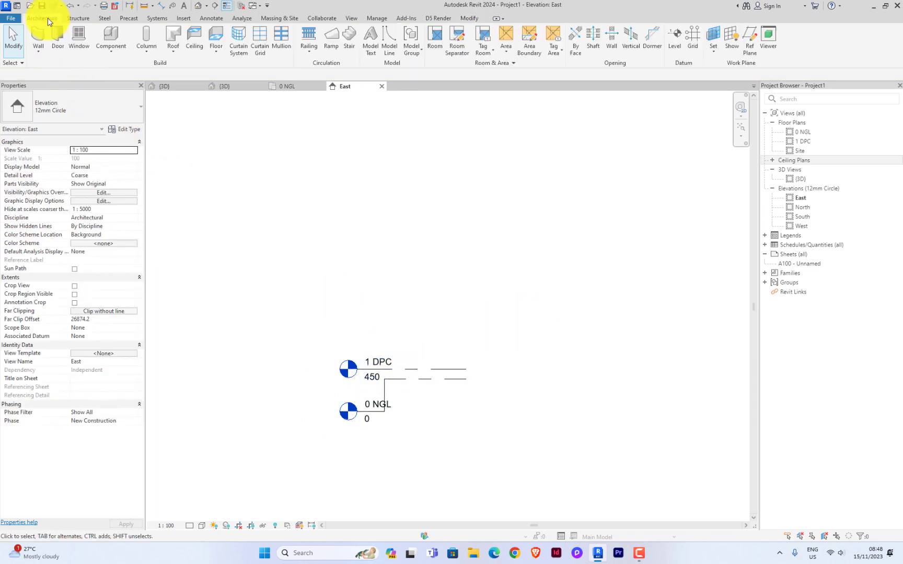
{"action": "left_click", "coordinate": [673, 48]}
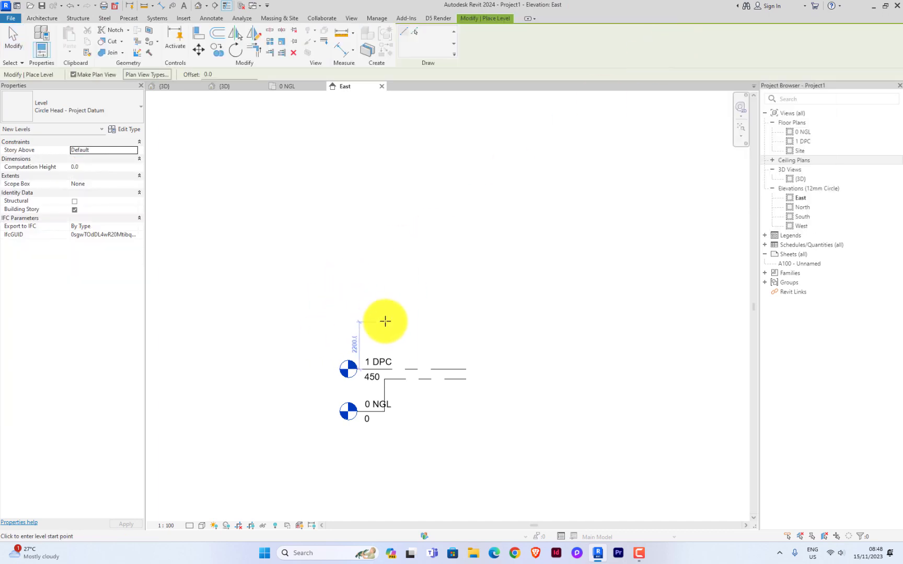
{"action": "left_click", "coordinate": [467, 321]}
{"action": "left_click", "coordinate": [357, 322]}
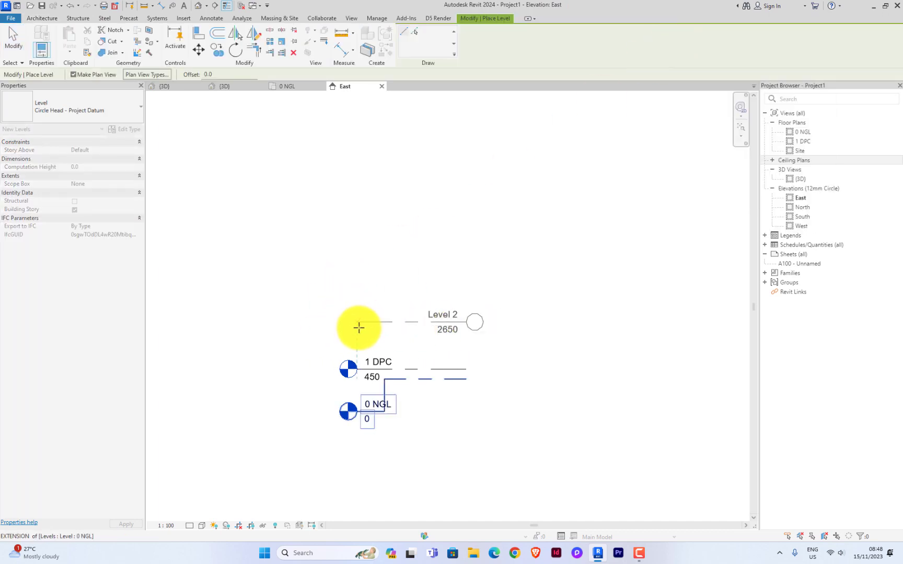
{"action": "key", "text": "Escape"}
{"action": "key", "text": "Escape"}
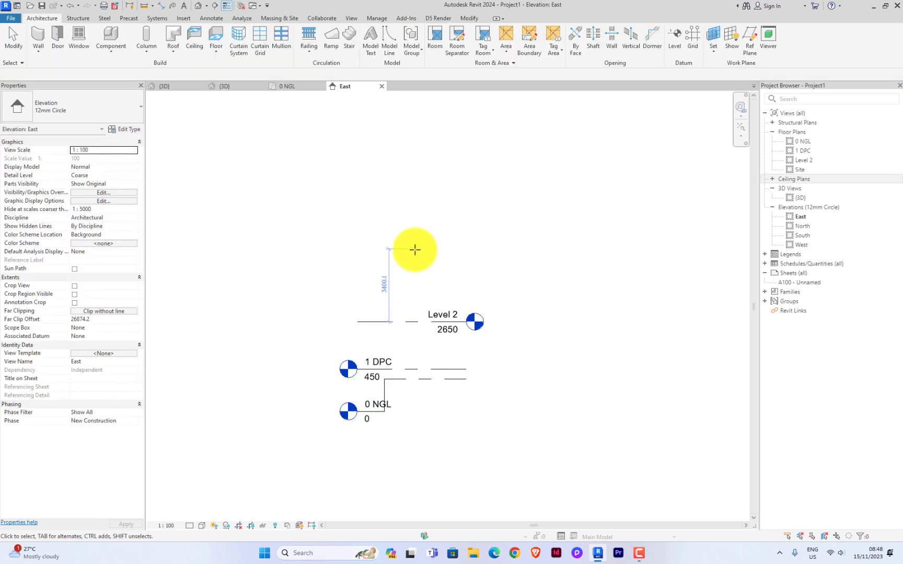
Step: Delete the newly drawn level above 1 DPC
{"action": "left_click", "coordinate": [411, 322]}
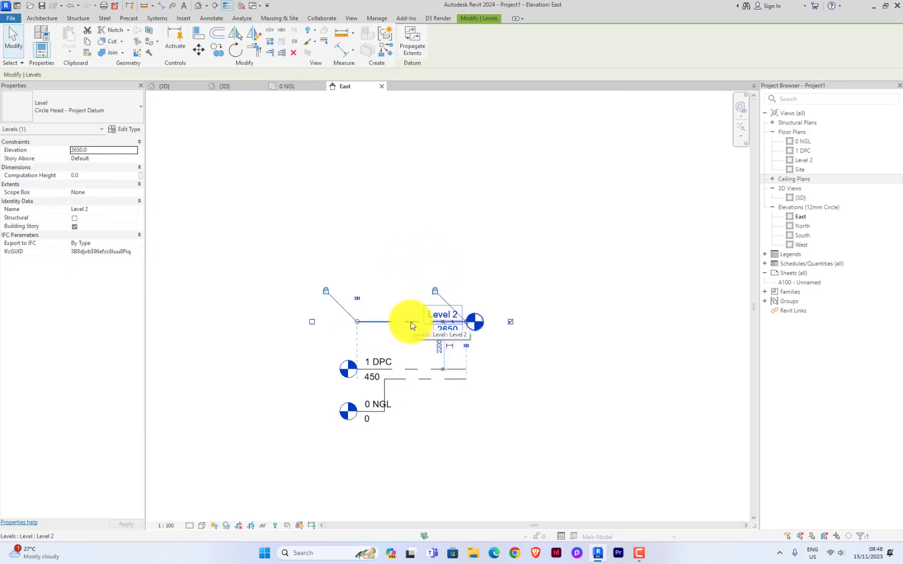
{"action": "key", "text": "Delete"}
{"action": "left_click", "coordinate": [485, 307]}
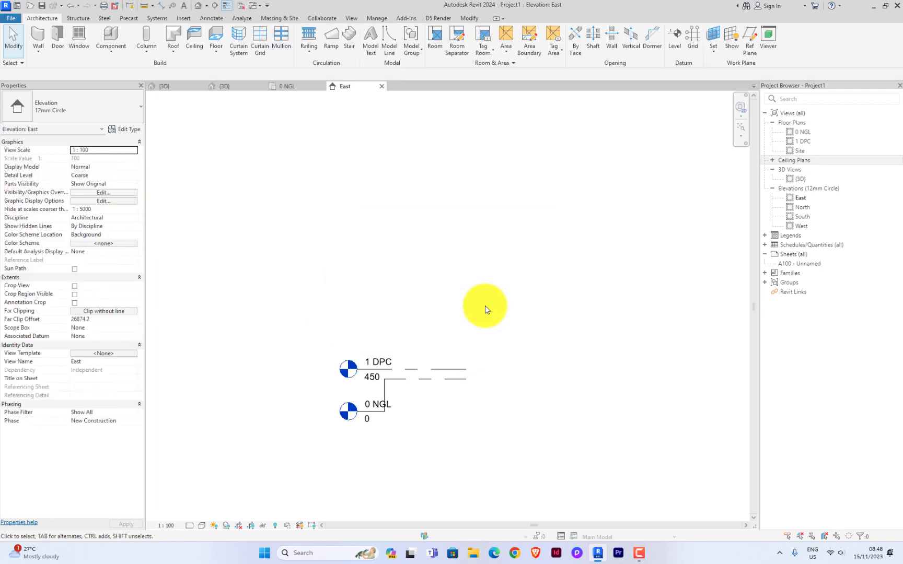
Step: Draw a level line about 2900 mm above 1 DPC from left to right, aligned with the ends of the existing levels
{"action": "left_click", "coordinate": [418, 372]}
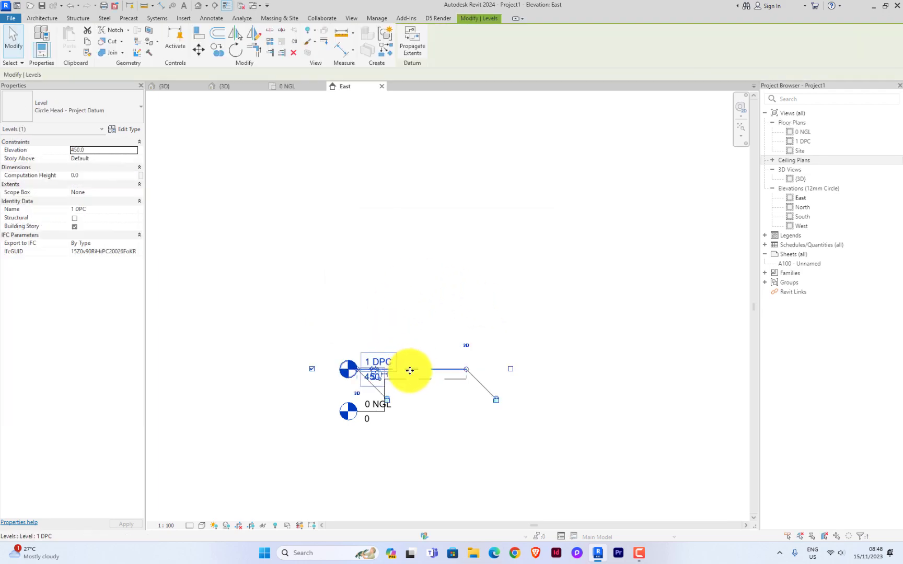
{"action": "left_click", "coordinate": [426, 330]}
{"action": "left_click", "coordinate": [422, 366]}
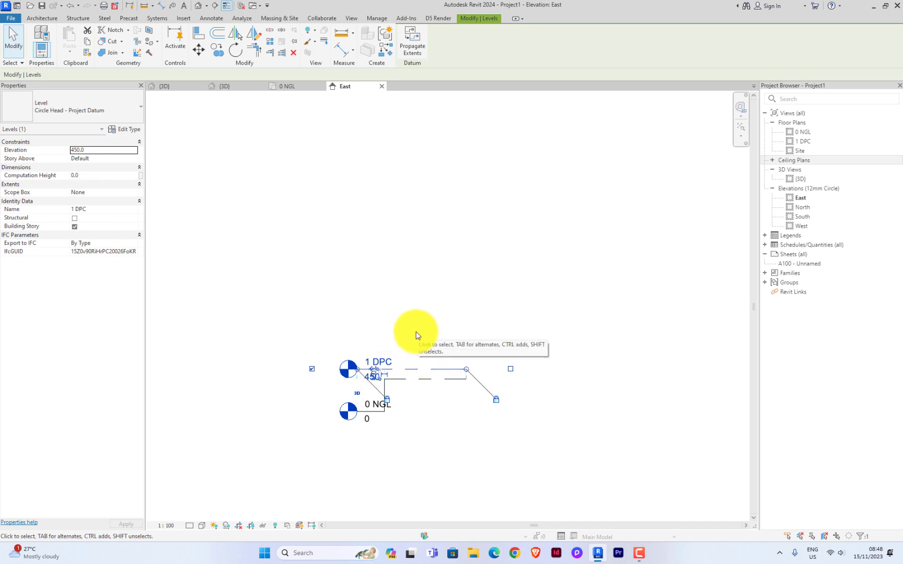
{"action": "key", "text": "l"}
{"action": "key", "text": "l"}
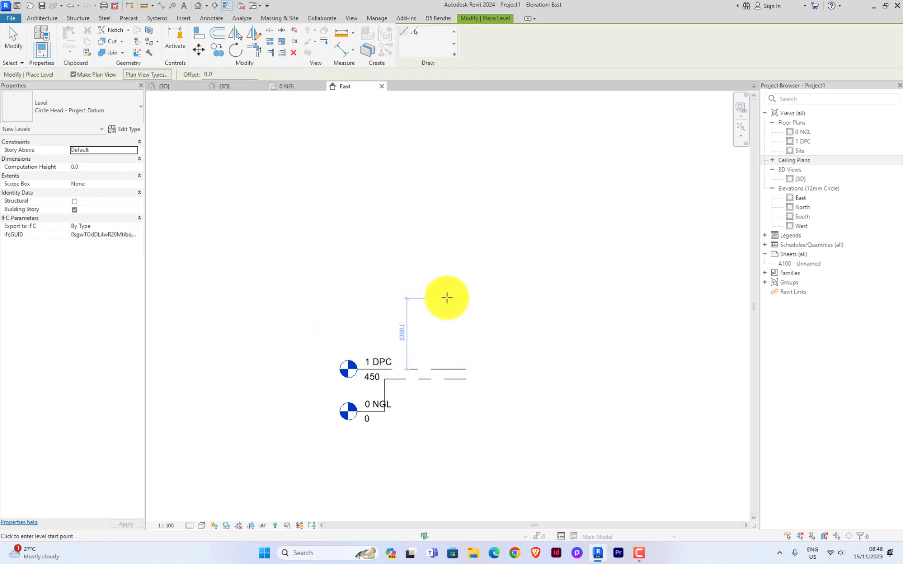
{"action": "left_click", "coordinate": [358, 308]}
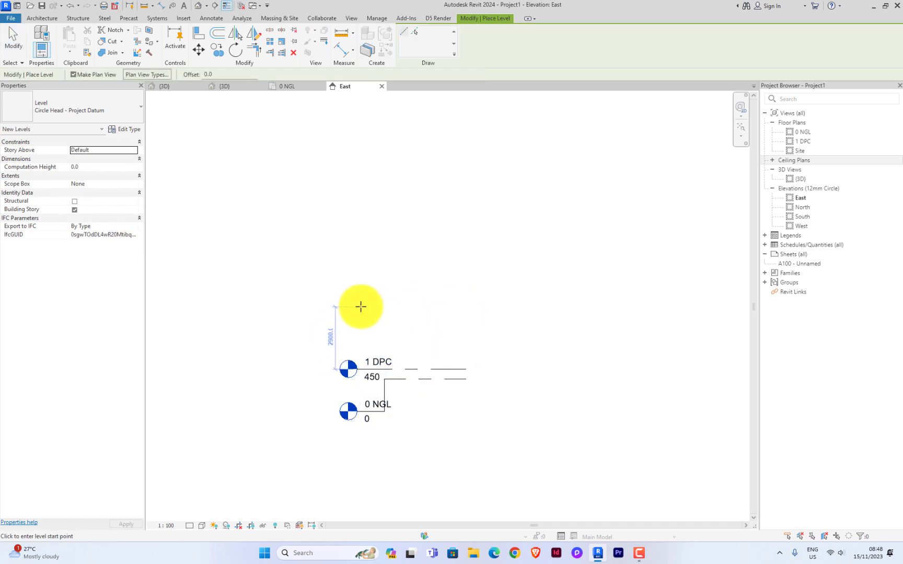
{"action": "left_click", "coordinate": [466, 307]}
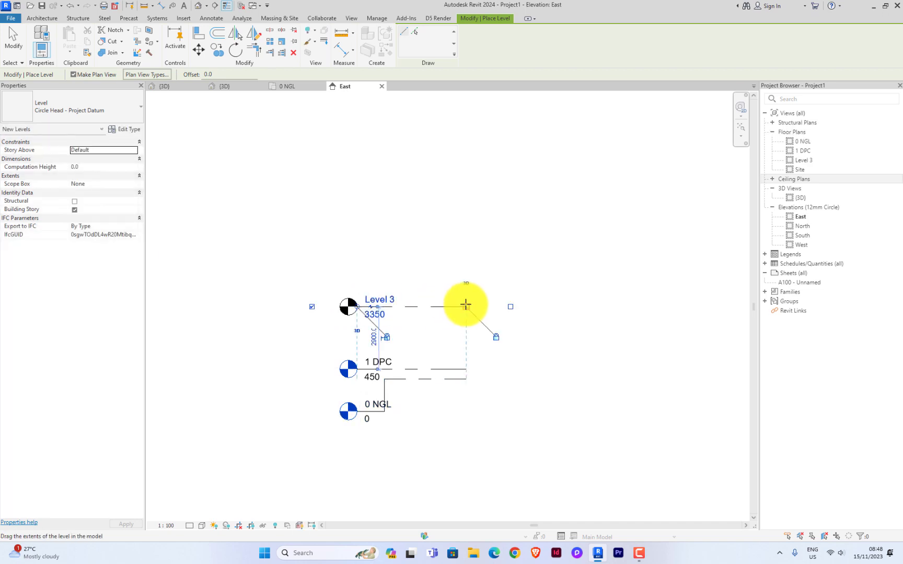
{"action": "right_click", "coordinate": [519, 249]}
{"action": "left_click", "coordinate": [530, 250]}
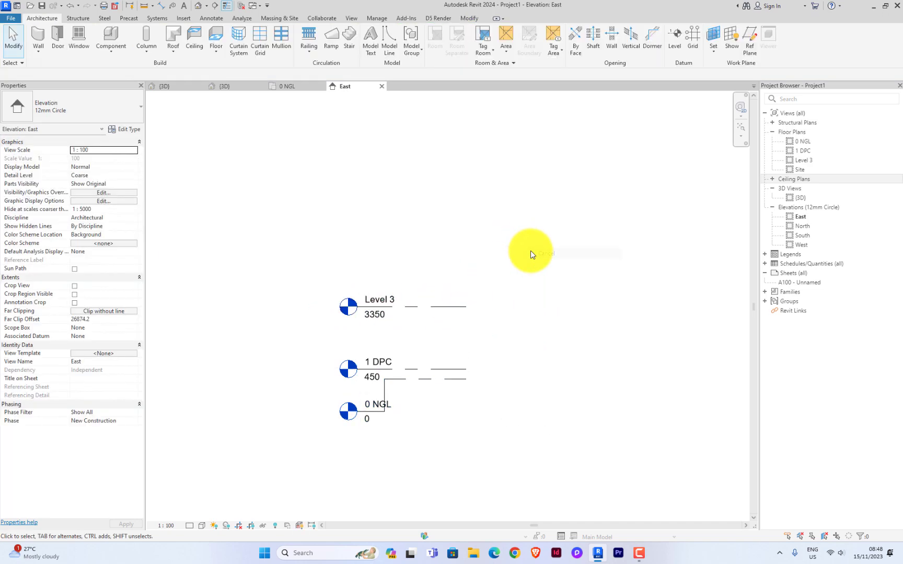
Step: Set the distance between the new upper level and 1 DPC to 3150 mm
{"action": "left_click", "coordinate": [422, 309]}
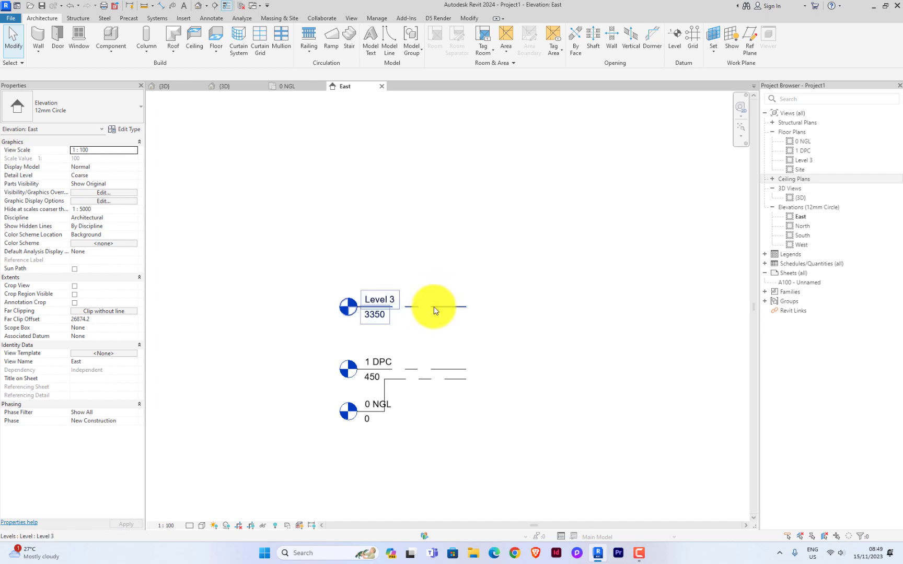
{"action": "left_click", "coordinate": [433, 310]}
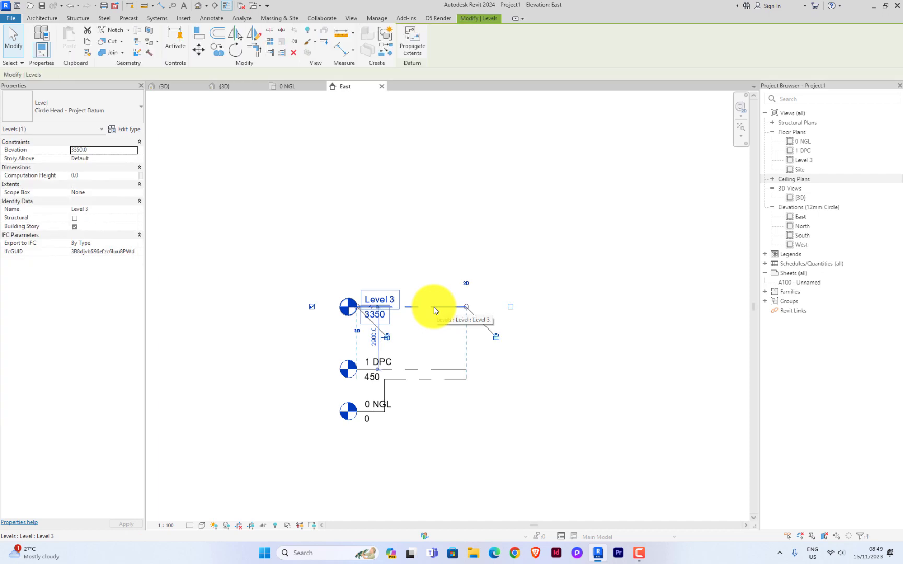
{"action": "left_click", "coordinate": [373, 339]}
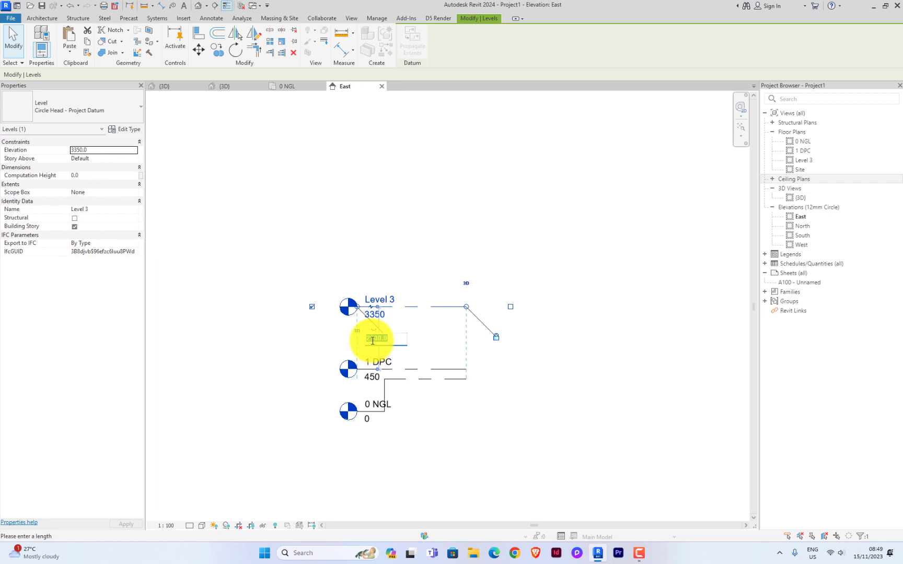
{"action": "type", "text": "3250"}
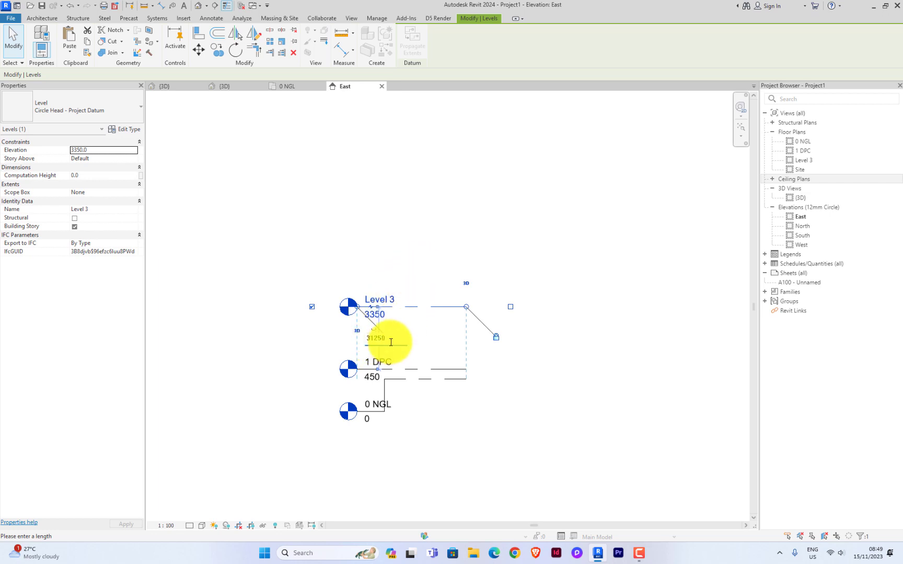
{"action": "key", "text": "BackSpace"}
{"action": "key", "text": "BackSpace"}
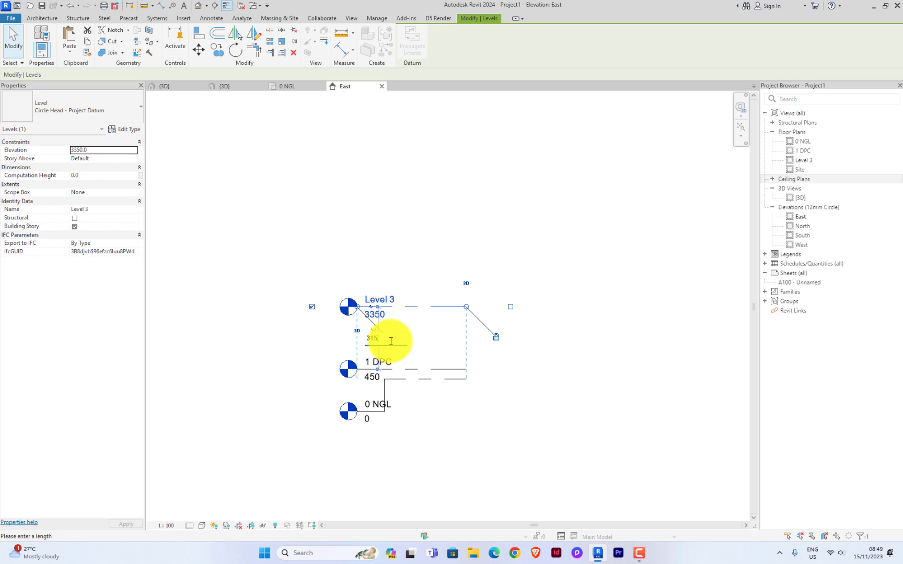
{"action": "type", "text": "0"}
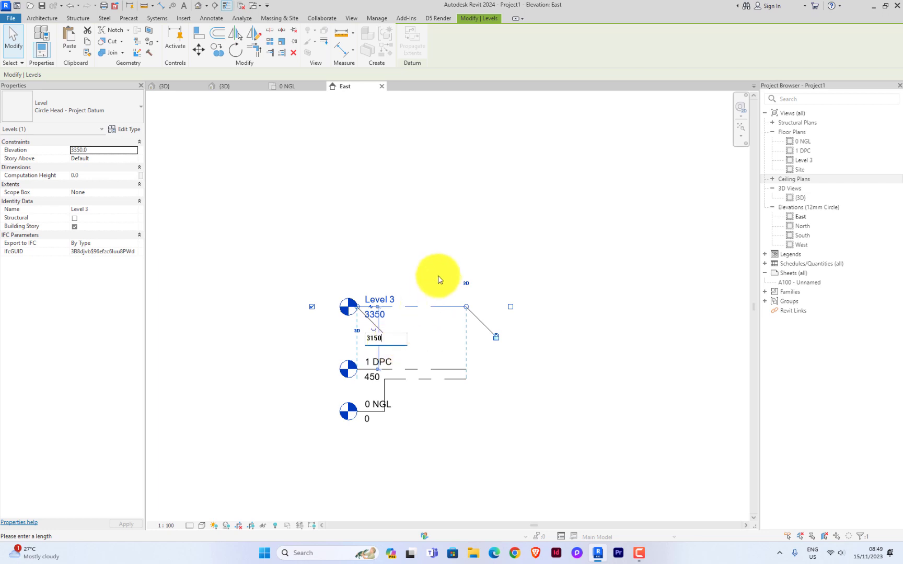
{"action": "key", "text": "Return"}
{"action": "left_click", "coordinate": [627, 302]}
Step: Rename the uppermost level as 2 FFL and rename its corresponding views as well
{"action": "scroll", "coordinate": [387, 296], "scroll_direction": "up", "scroll_amount": 2}
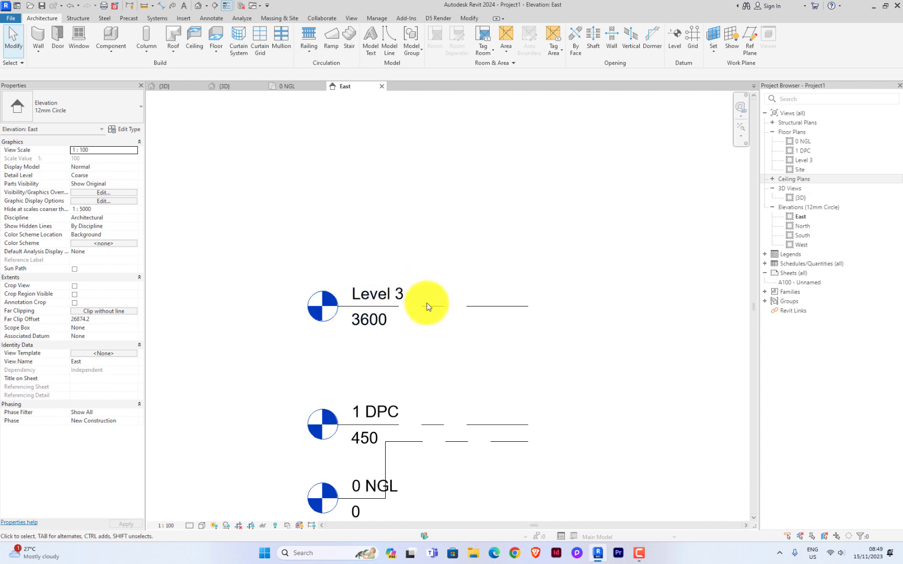
{"action": "left_click", "coordinate": [427, 307]}
{"action": "left_click", "coordinate": [382, 296]}
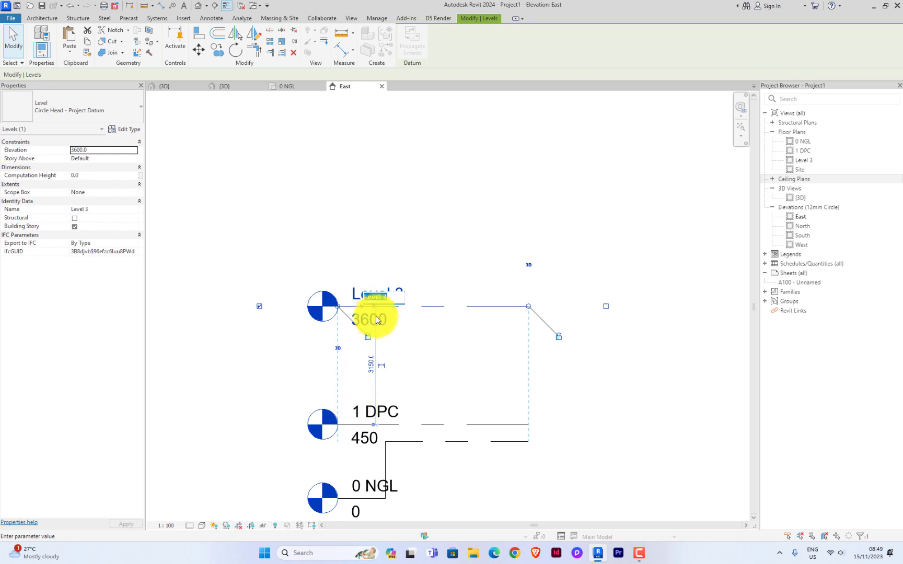
{"action": "type", "text": "2"}
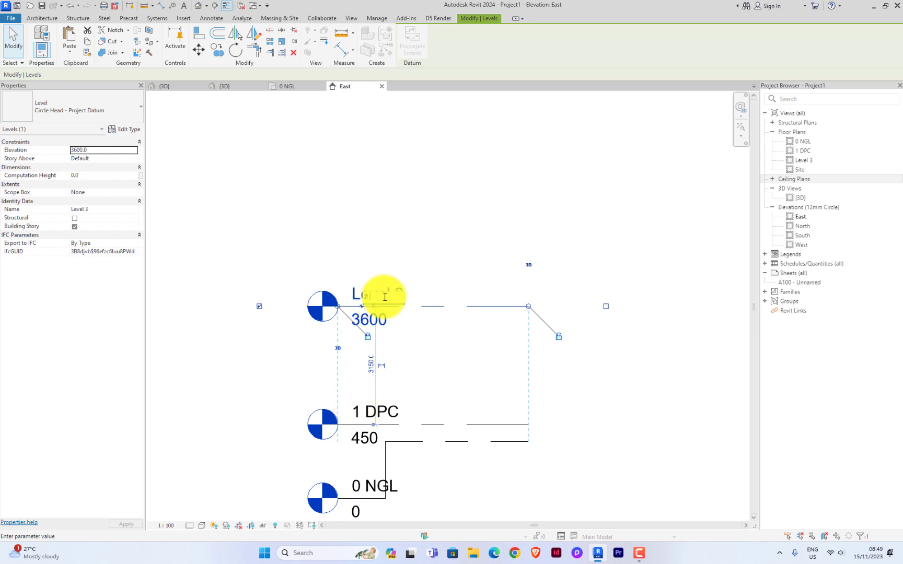
{"action": "type", "text": " FFL"}
{"action": "key", "text": "Return"}
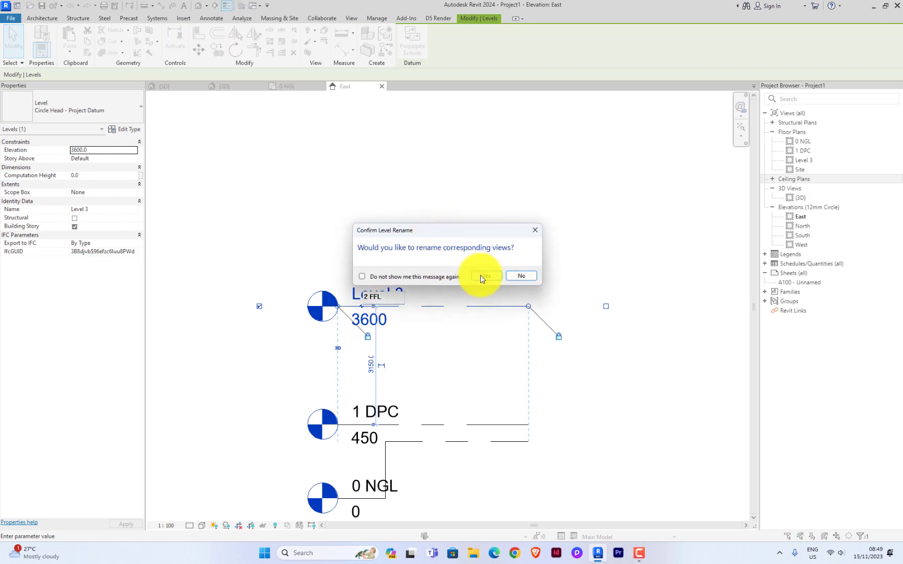
{"action": "left_click", "coordinate": [481, 275]}
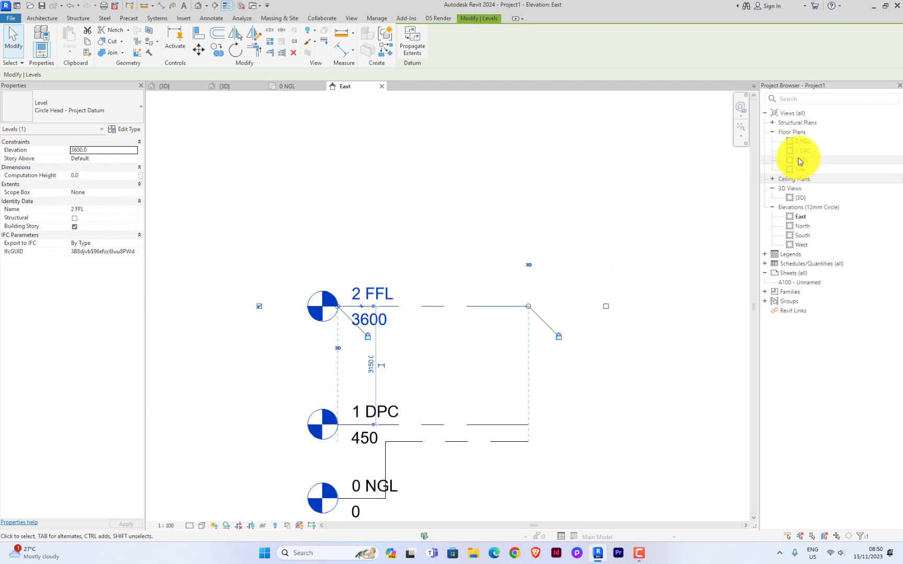
{"action": "left_click", "coordinate": [620, 234]}
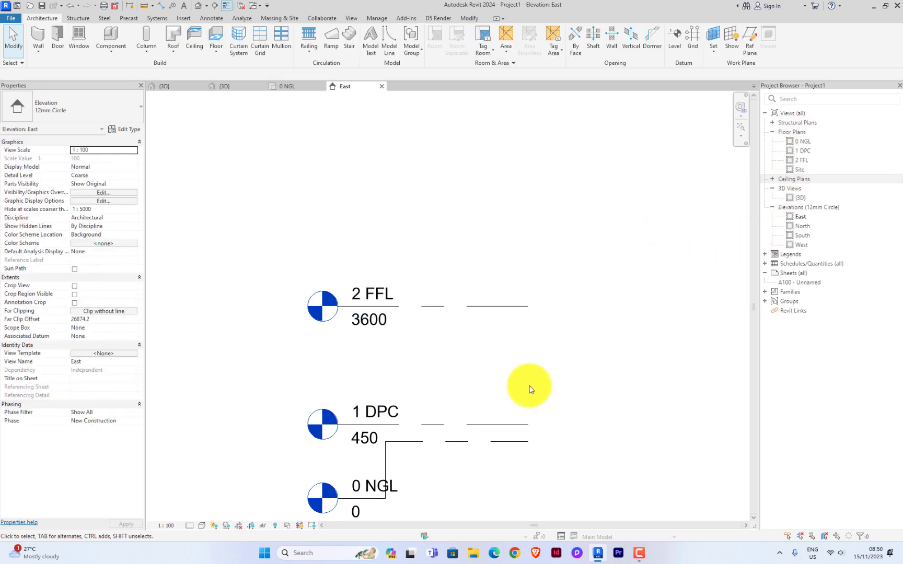
{"action": "scroll", "coordinate": [408, 423], "scroll_direction": "down", "scroll_amount": 2}
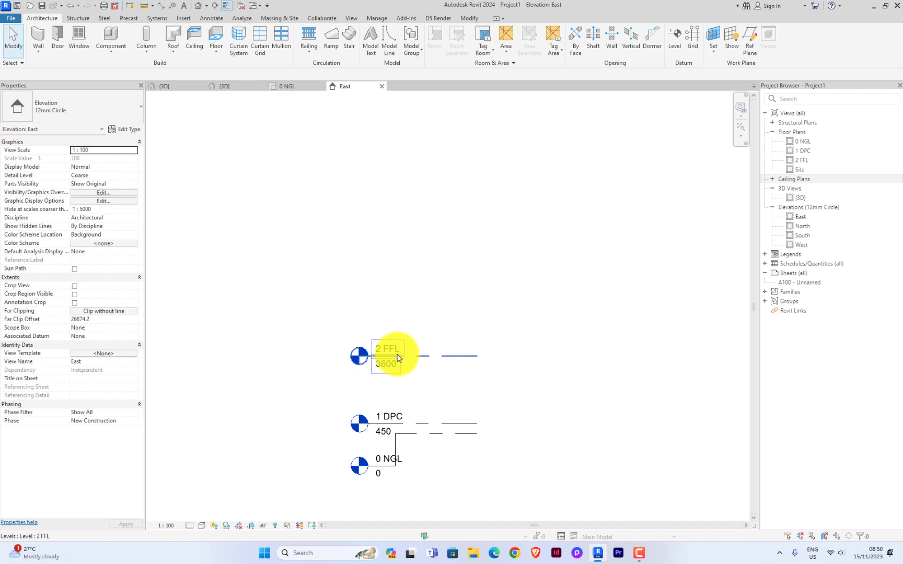
{"action": "left_click", "coordinate": [437, 357]}
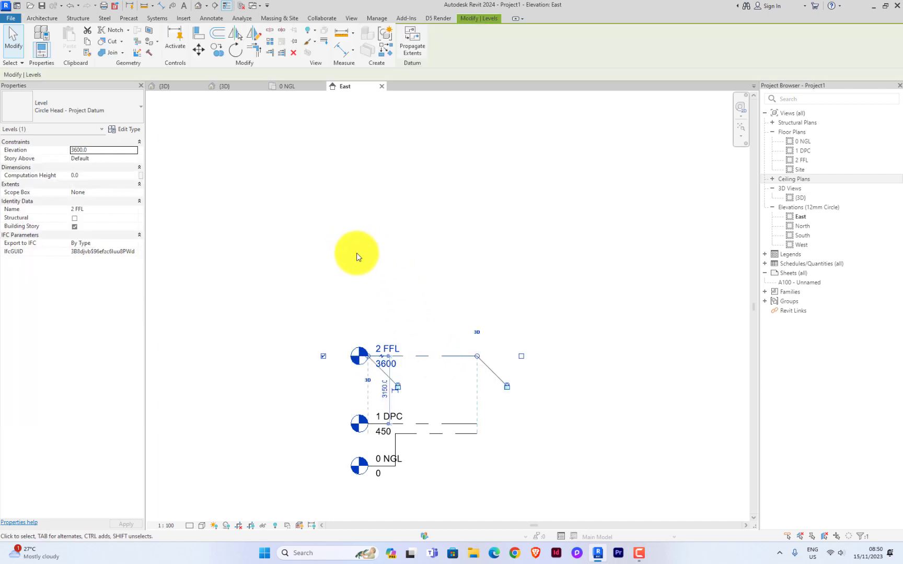
{"action": "left_click", "coordinate": [415, 292]}
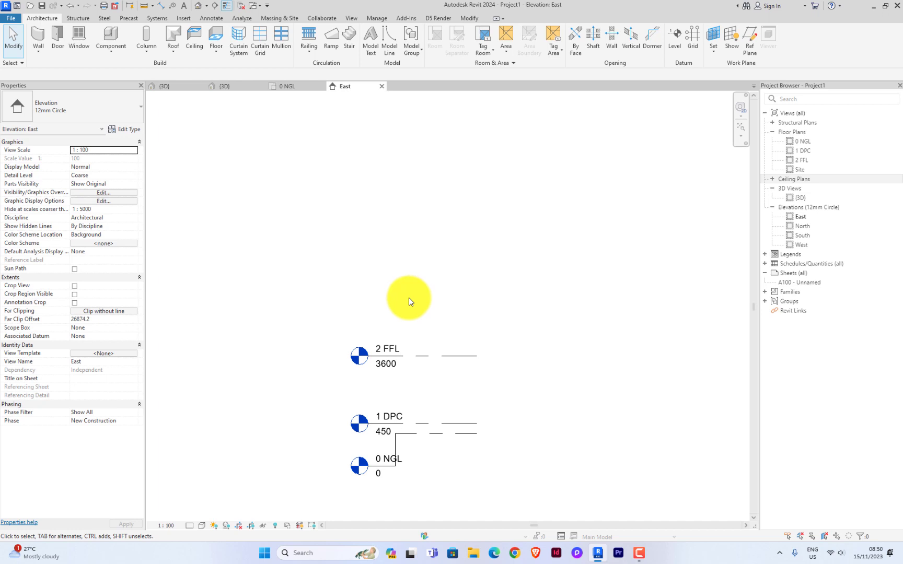
{"action": "left_click", "coordinate": [427, 358]}
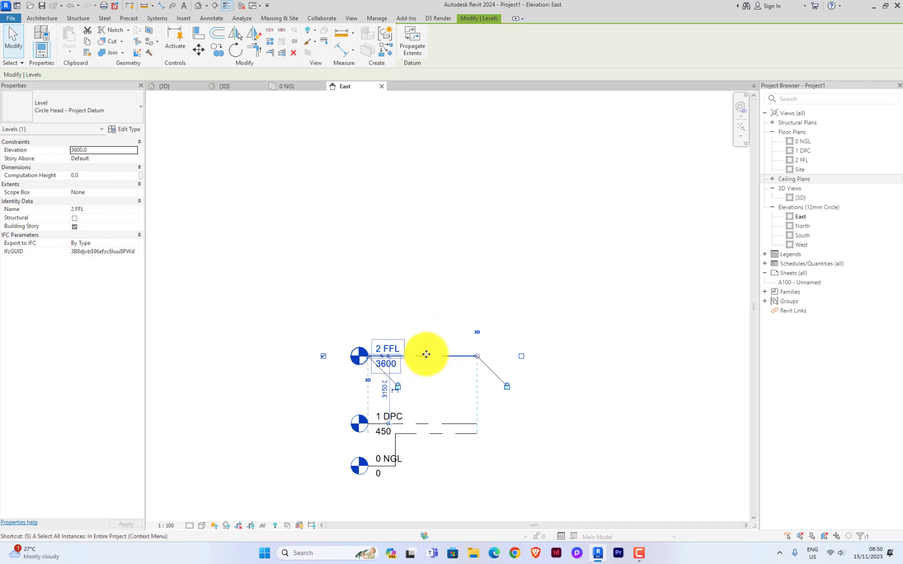
{"action": "left_click", "coordinate": [435, 345]}
{"action": "left_click", "coordinate": [438, 357]}
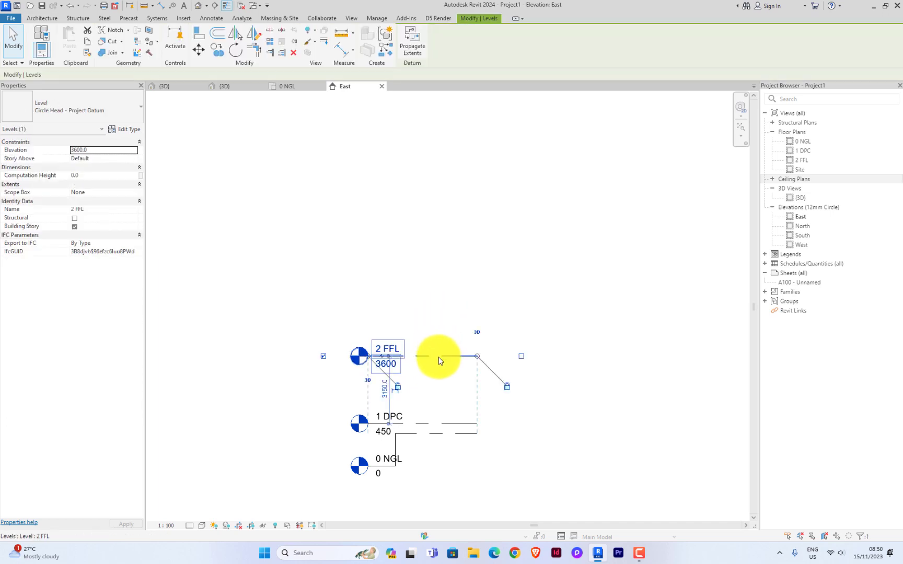
Step: Draw a level line about 4300 mm above 2 FFL from left to right, aligned with the ends of the existing levels
{"action": "key", "text": "l"}
{"action": "key", "text": "l"}
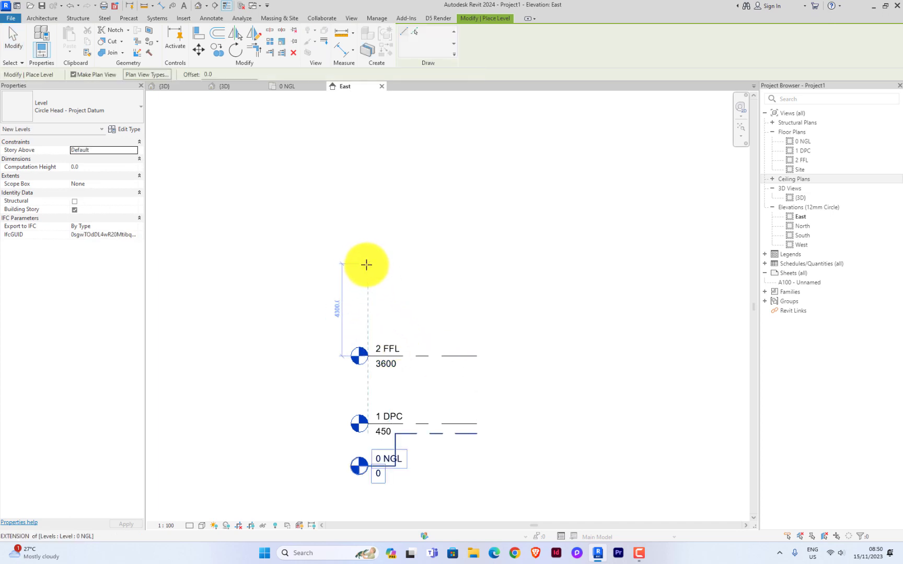
{"action": "left_click", "coordinate": [366, 263]}
{"action": "left_click", "coordinate": [477, 260]}
{"action": "right_click", "coordinate": [512, 218]}
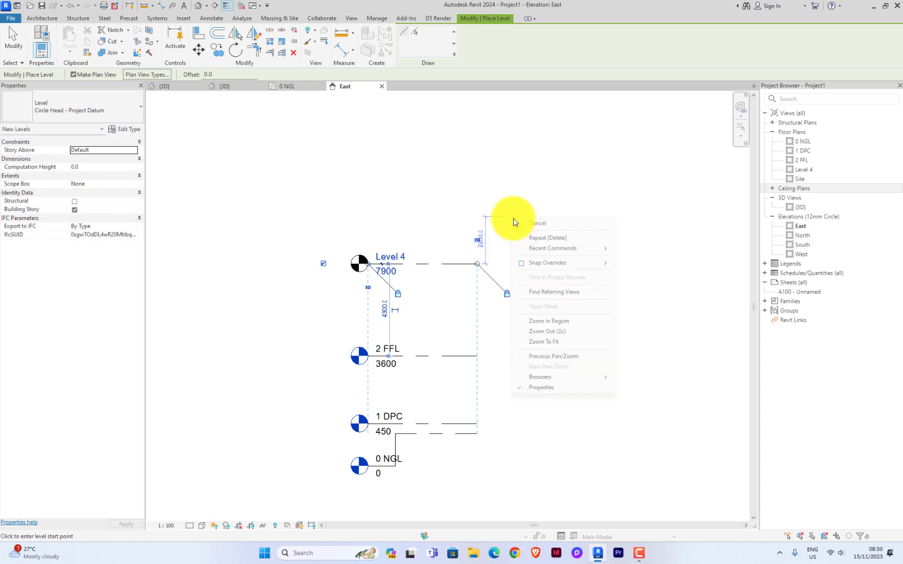
{"action": "left_click", "coordinate": [520, 223]}
{"action": "right_click", "coordinate": [520, 222]}
{"action": "left_click", "coordinate": [532, 225]}
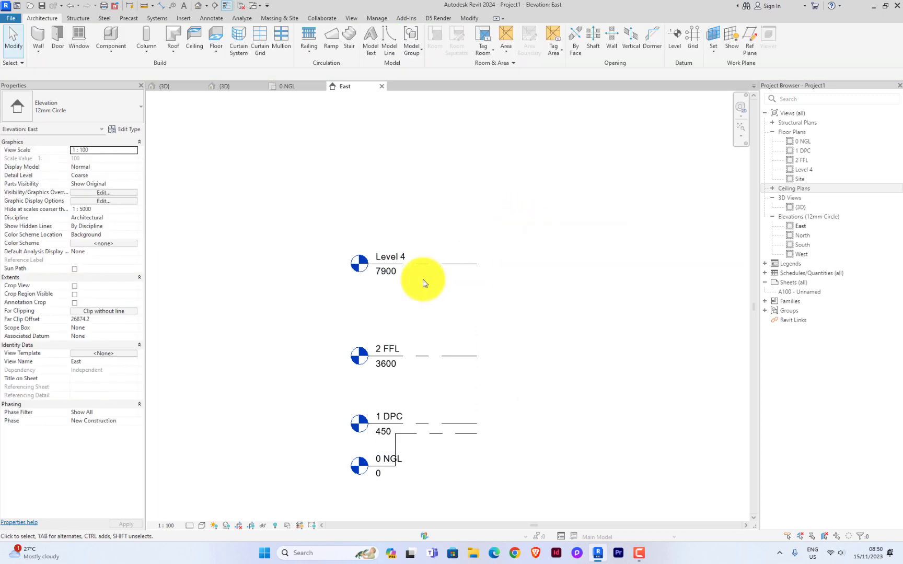
Step: Rename the new uppermost level as 3 CEILING and rename its corresponding views as well
{"action": "left_click", "coordinate": [403, 257]}
{"action": "left_click", "coordinate": [399, 253]}
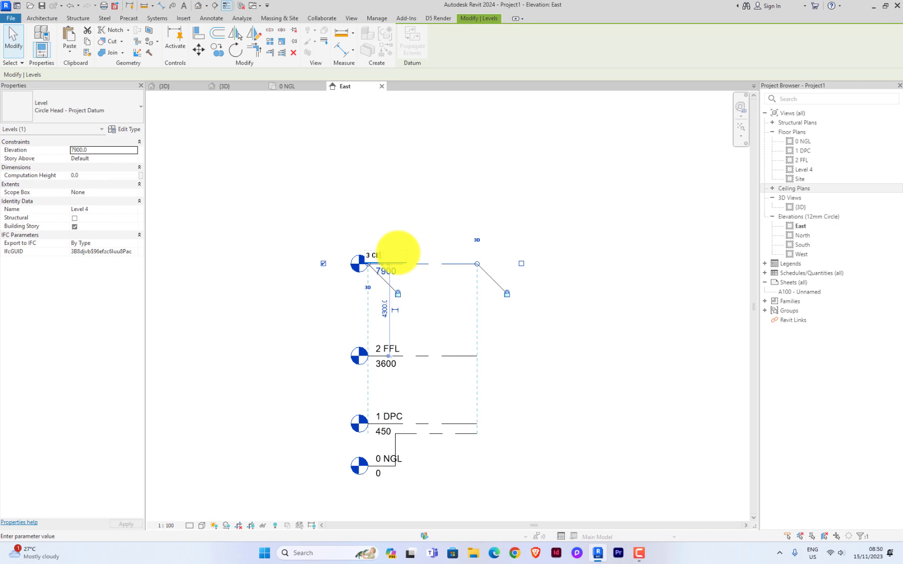
{"action": "type", "text": "3 CEILING"}
{"action": "key", "text": "Return"}
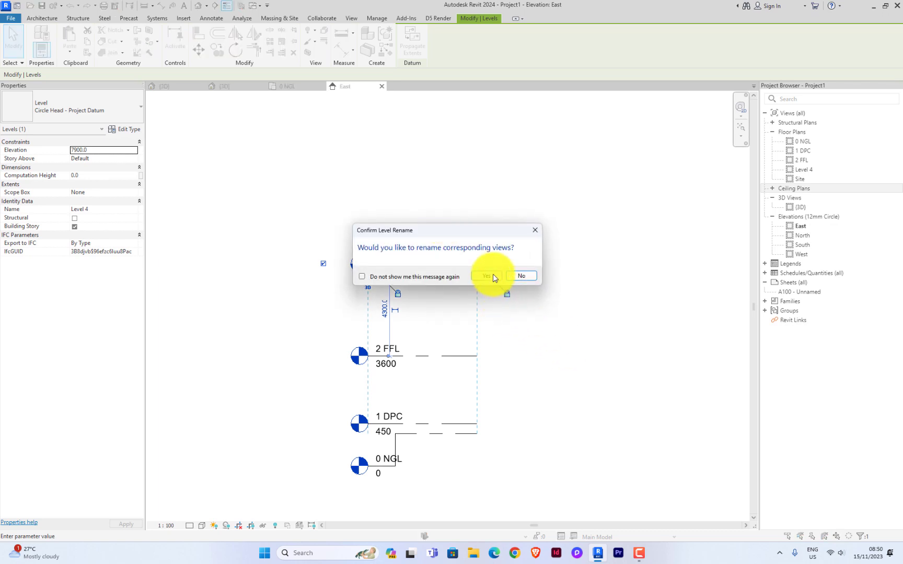
{"action": "left_click", "coordinate": [489, 276]}
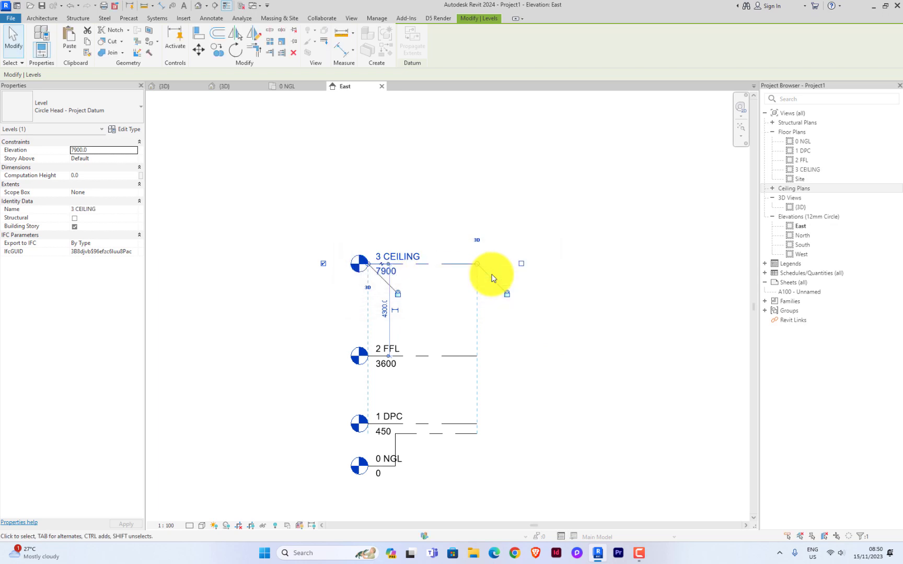
{"action": "left_click", "coordinate": [587, 238]}
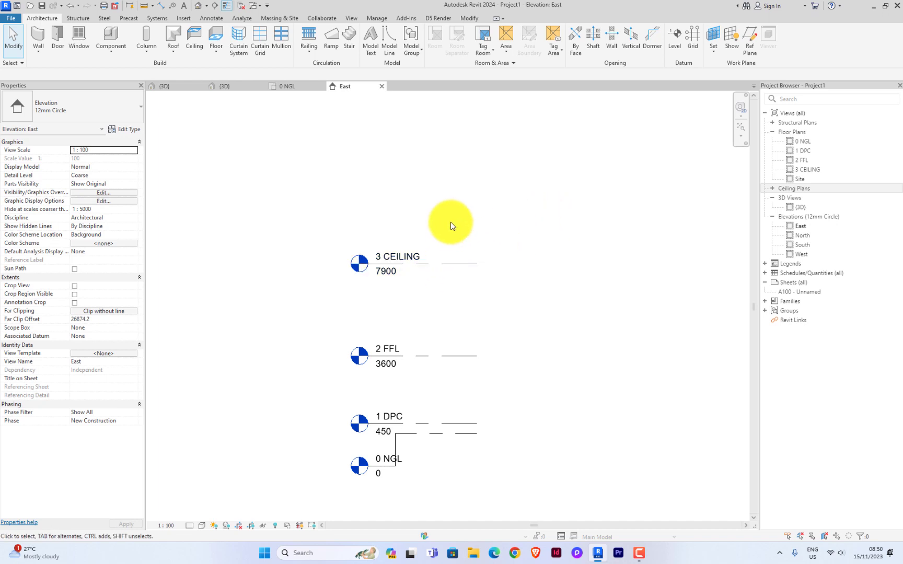
Step: Set the distance between the 3 CEILING and 2 FFL levels to 3000 mm
{"action": "left_click", "coordinate": [443, 265]}
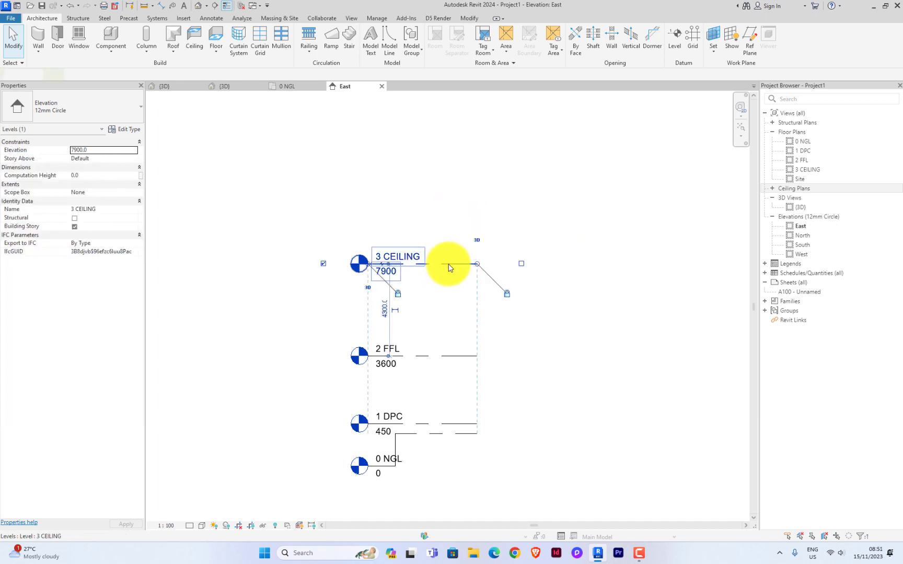
{"action": "left_click", "coordinate": [384, 317]}
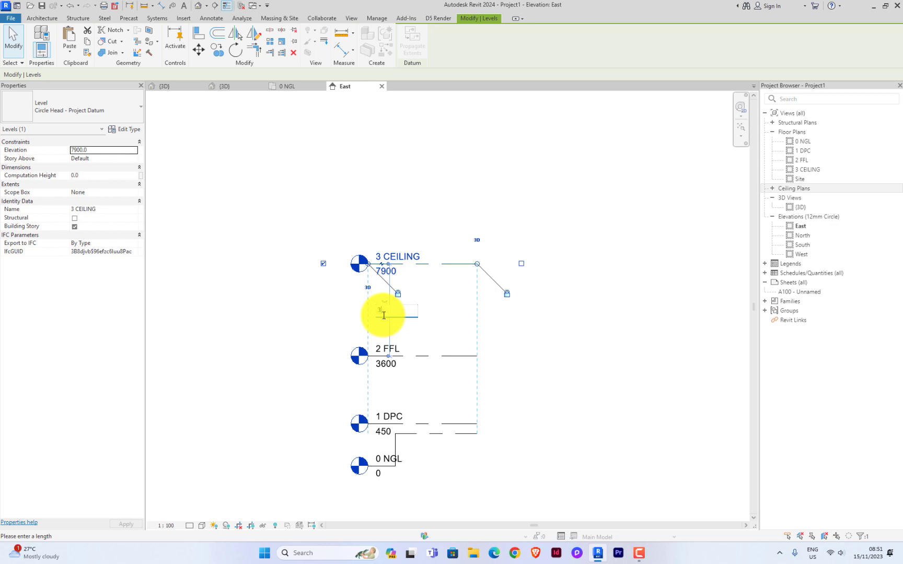
{"action": "type", "text": "3000"}
{"action": "key", "text": "Return"}
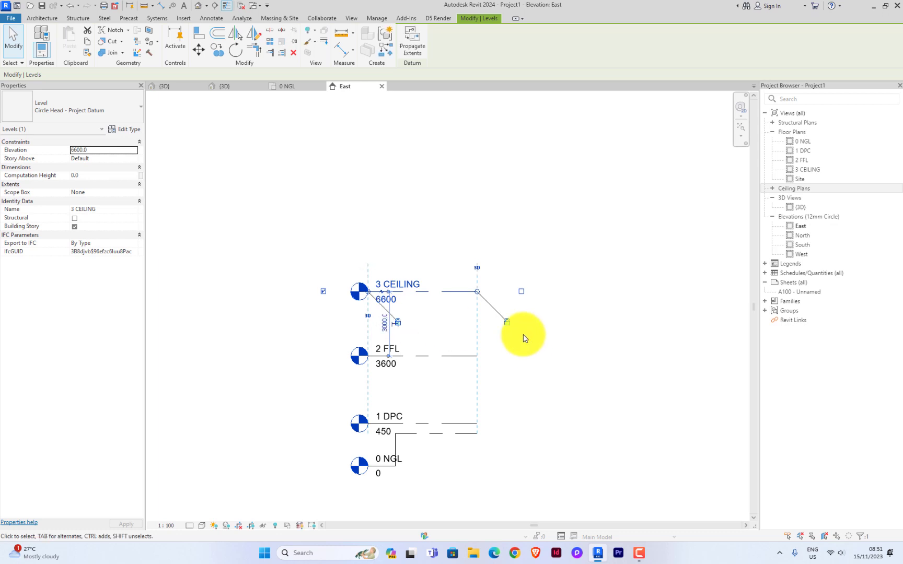
{"action": "left_click", "coordinate": [578, 292]}
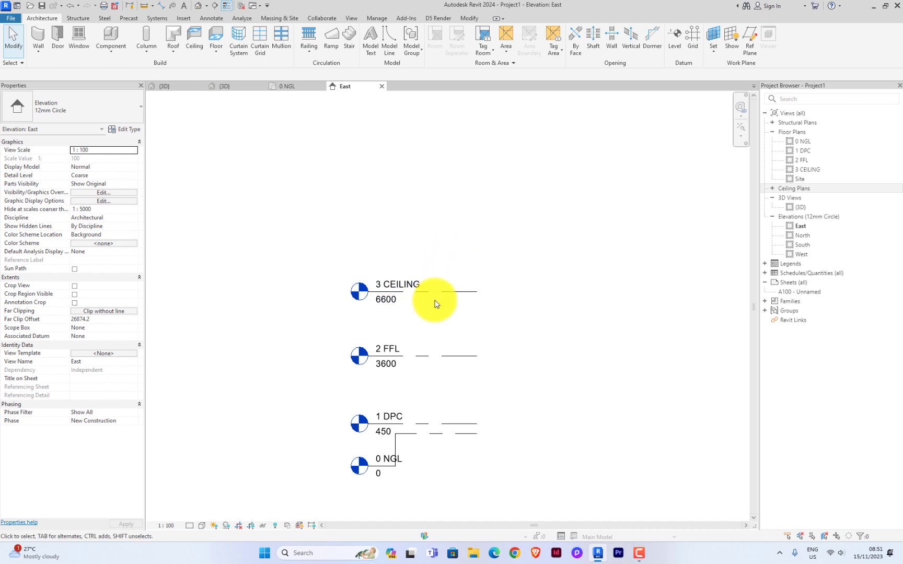
{"action": "scroll", "coordinate": [434, 303], "scroll_direction": "down", "scroll_amount": 2}
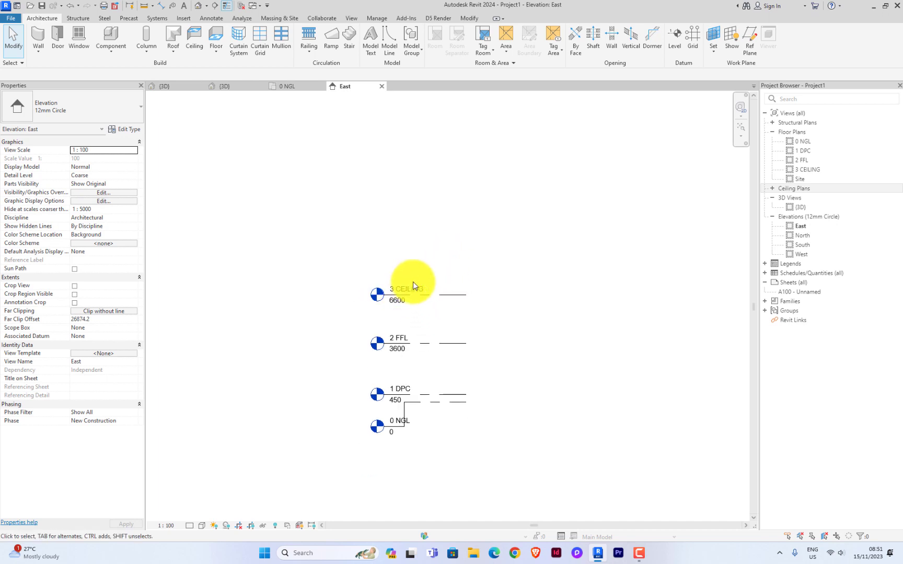
{"action": "left_click", "coordinate": [447, 296]}
{"action": "left_click", "coordinate": [437, 324]}
{"action": "scroll", "coordinate": [400, 325], "scroll_direction": "up", "scroll_amount": 5}
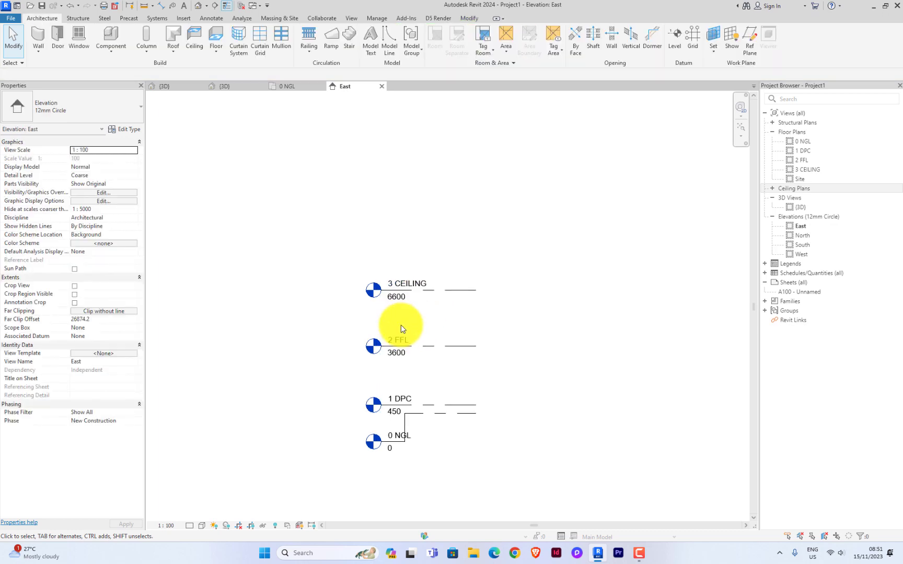
{"action": "scroll", "coordinate": [400, 342], "scroll_direction": "down", "scroll_amount": 3}
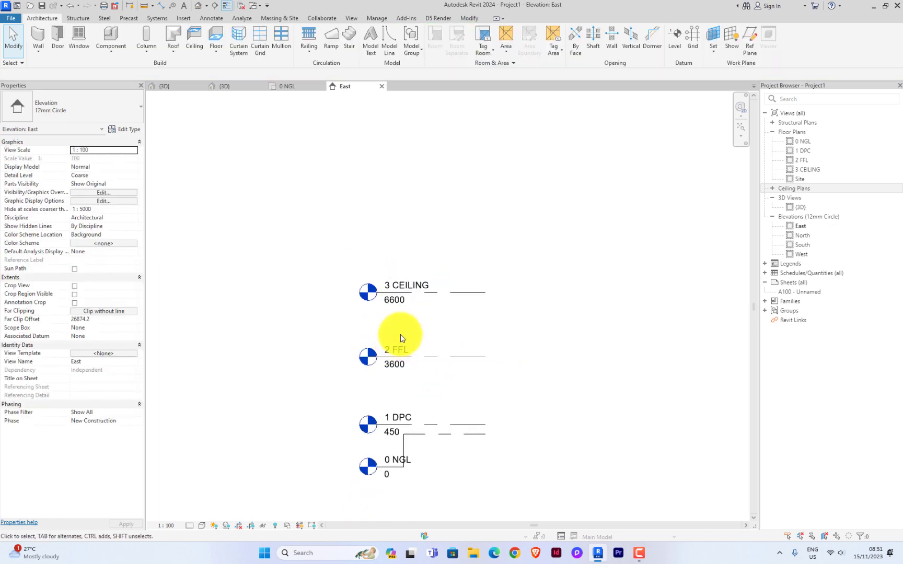
Step: Draw a level line about 1900 mm above 3 CEILING from left to right, aligned with the ends of the existing levels
{"action": "left_click", "coordinate": [455, 294]}
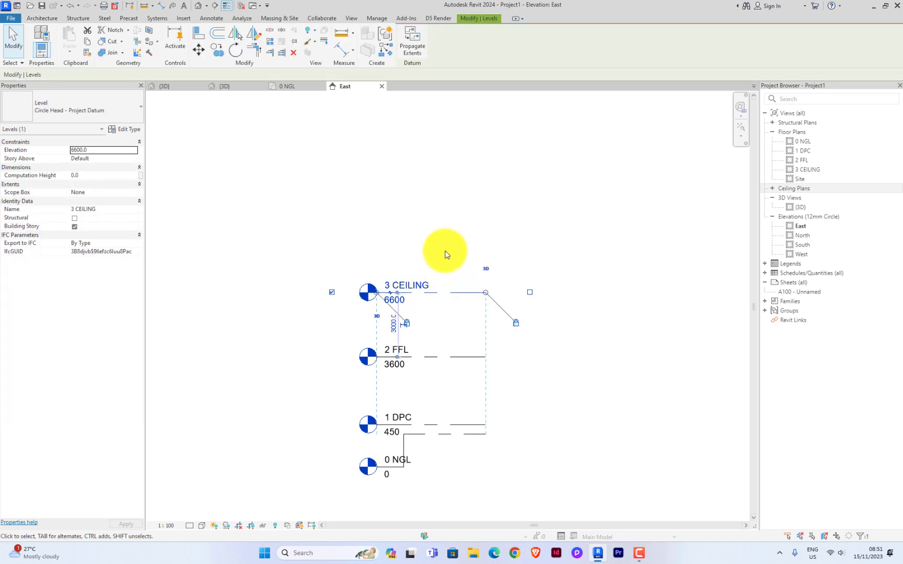
{"action": "key", "text": "l"}
{"action": "key", "text": "l"}
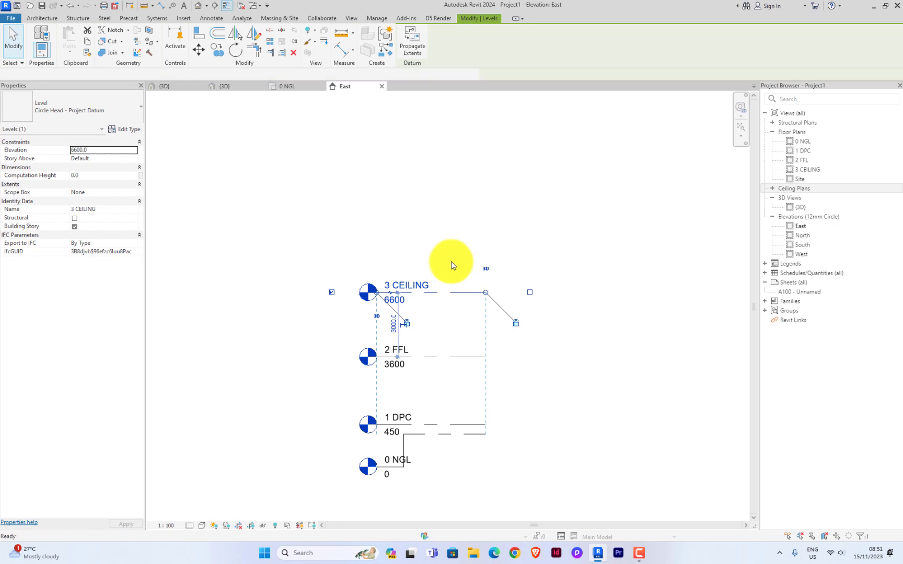
{"action": "left_click", "coordinate": [376, 253]}
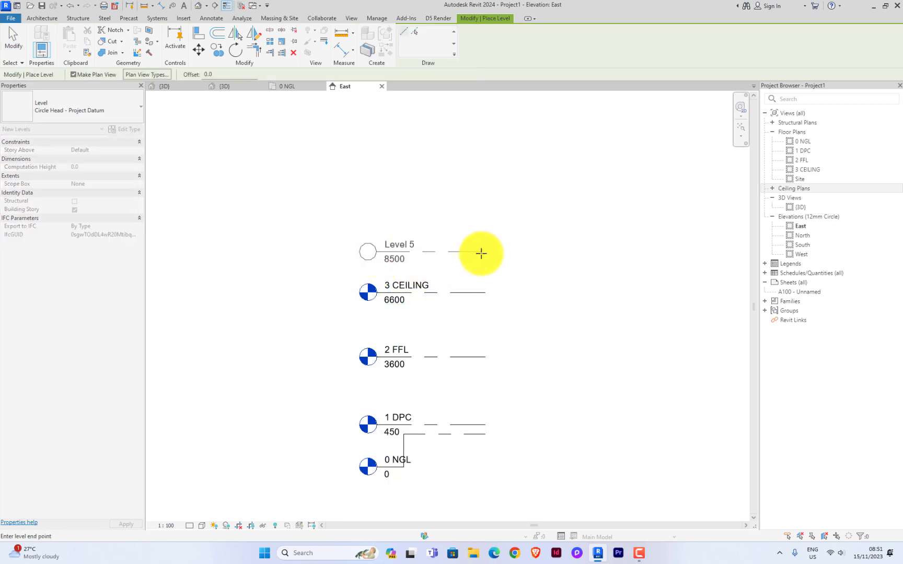
{"action": "left_click", "coordinate": [483, 251]}
{"action": "right_click", "coordinate": [499, 234]}
{"action": "right_click", "coordinate": [521, 239]}
{"action": "left_click", "coordinate": [534, 244]}
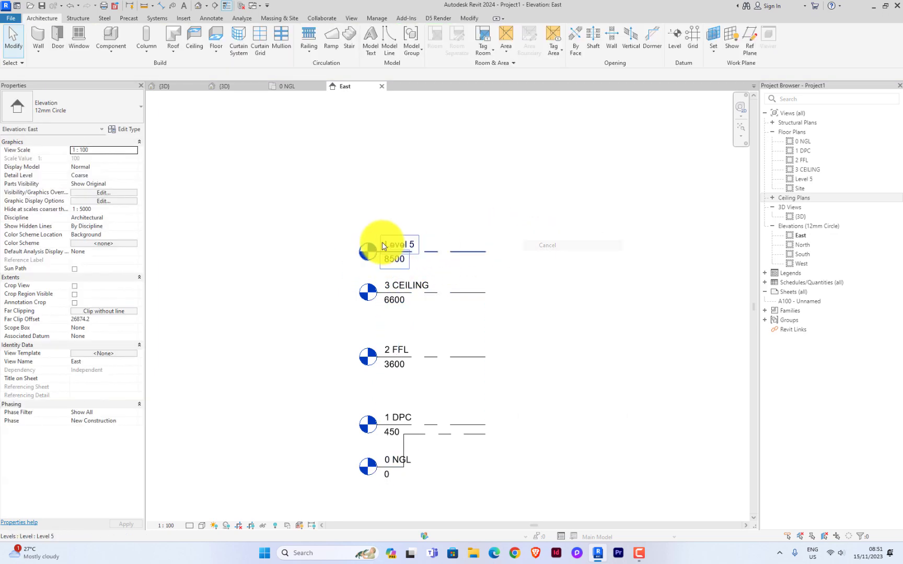
Step: Set the distance between the new uppermost level and 3 CEILING to 450 mm
{"action": "left_click", "coordinate": [395, 243]}
{"action": "left_click", "coordinate": [449, 276]}
{"action": "left_click", "coordinate": [456, 252]}
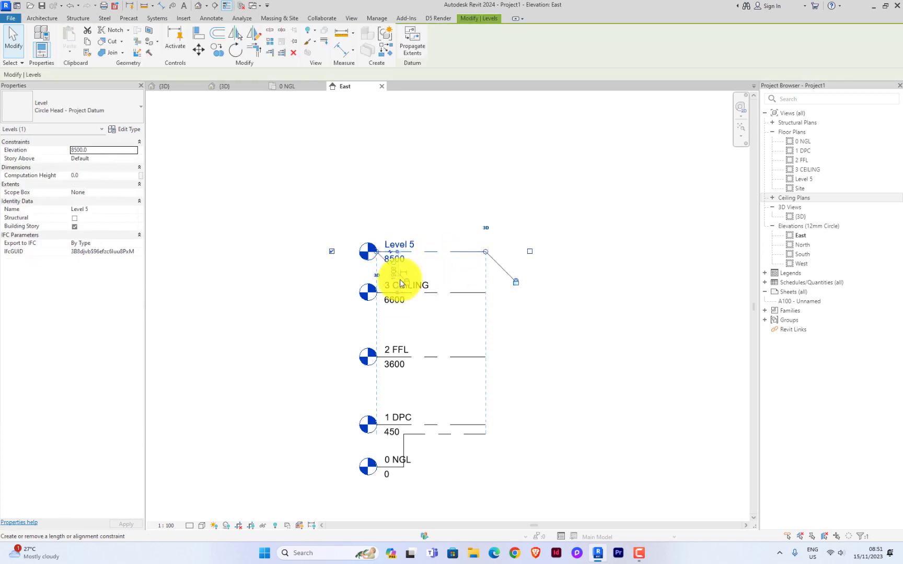
{"action": "left_click", "coordinate": [393, 271]}
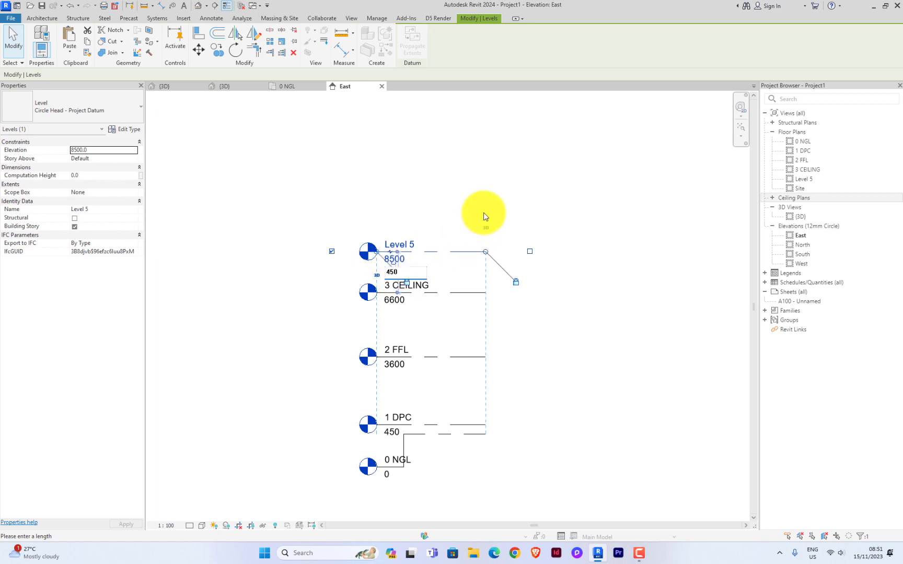
{"action": "left_click", "coordinate": [547, 185]}
{"action": "left_click", "coordinate": [570, 340]}
Step: Add an elbow to the uppermost level and raise its head clear of the 3 CEILING head, with a vertical connecting segment
{"action": "scroll", "coordinate": [393, 280], "scroll_direction": "up", "scroll_amount": 2}
{"action": "scroll", "coordinate": [403, 298], "scroll_direction": "up", "scroll_amount": 1}
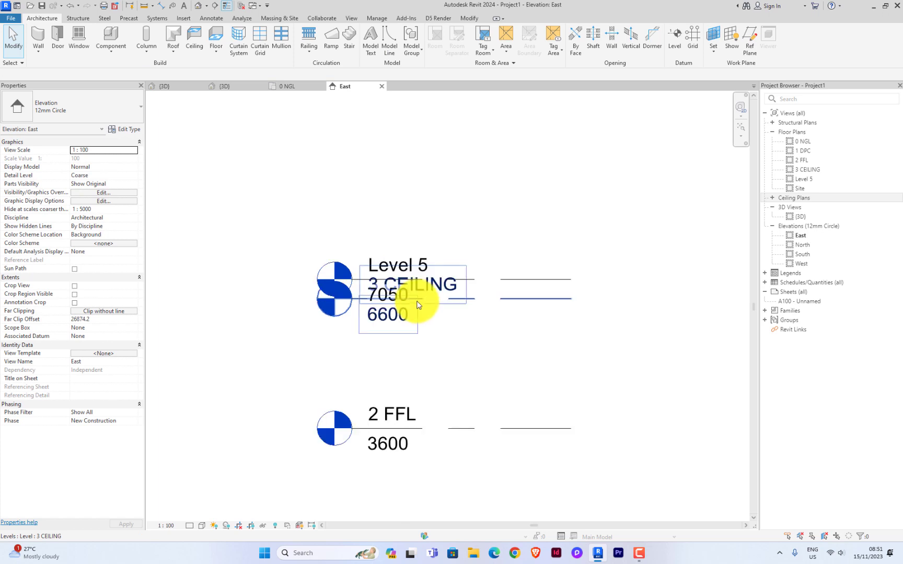
{"action": "left_click", "coordinate": [480, 283]}
{"action": "scroll", "coordinate": [376, 285], "scroll_direction": "up", "scroll_amount": 1}
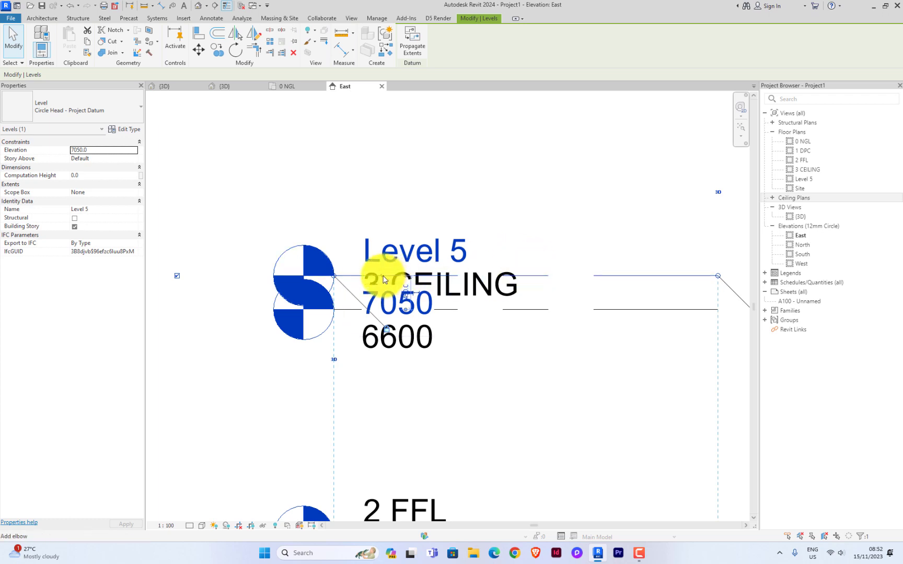
{"action": "left_click", "coordinate": [388, 276]}
{"action": "left_click_drag", "start_coordinate": [380, 323], "coordinate": [364, 180]}
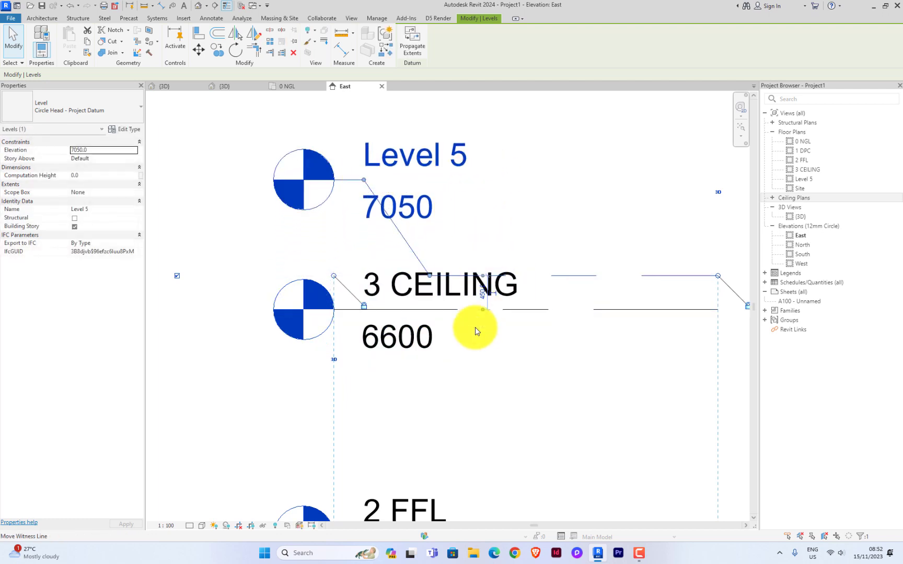
{"action": "scroll", "coordinate": [473, 329], "scroll_direction": "down", "scroll_amount": 2}
{"action": "left_click_drag", "start_coordinate": [400, 236], "coordinate": [452, 222]}
{"action": "left_click", "coordinate": [510, 247]}
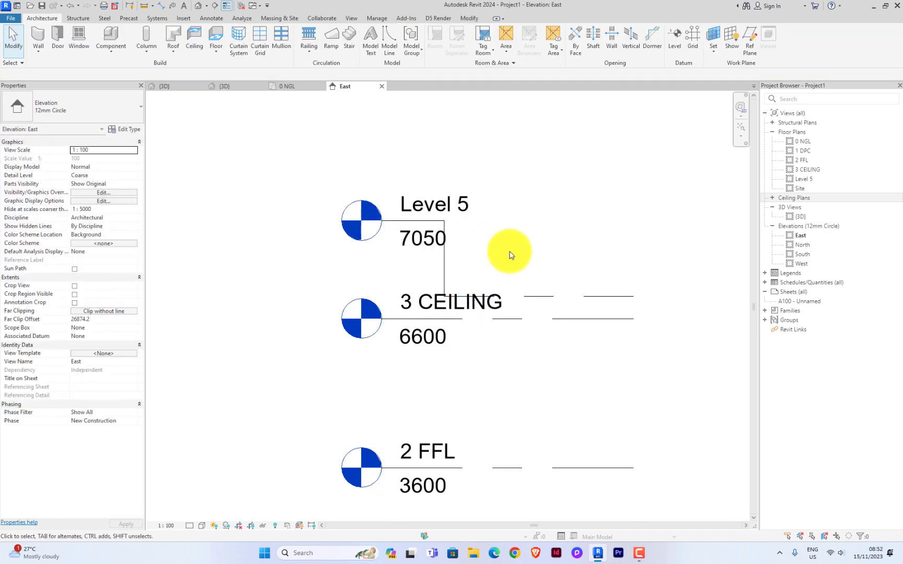
Step: Rename the uppermost level as ROOF LEVEL and rename its corresponding views as well
{"action": "scroll", "coordinate": [413, 293], "scroll_direction": "down", "scroll_amount": 5}
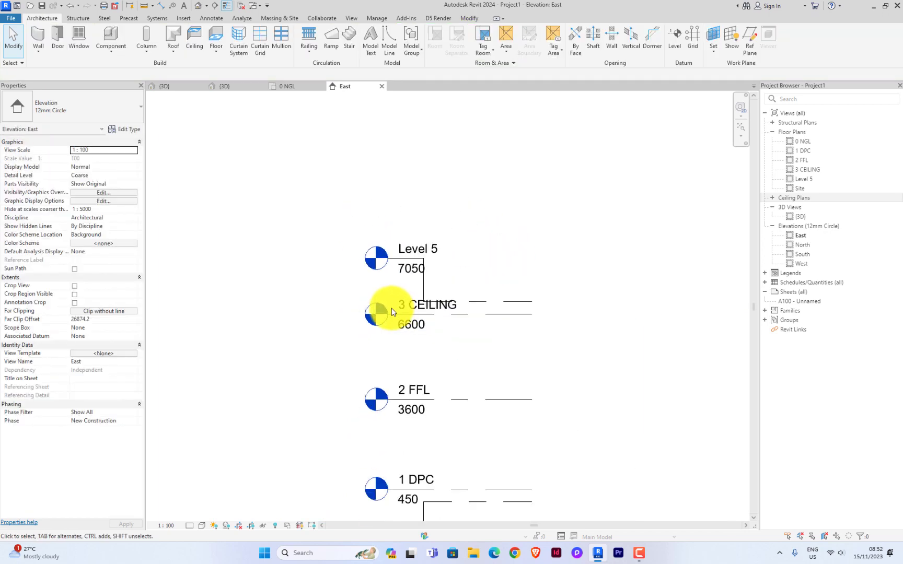
{"action": "left_click", "coordinate": [467, 303]}
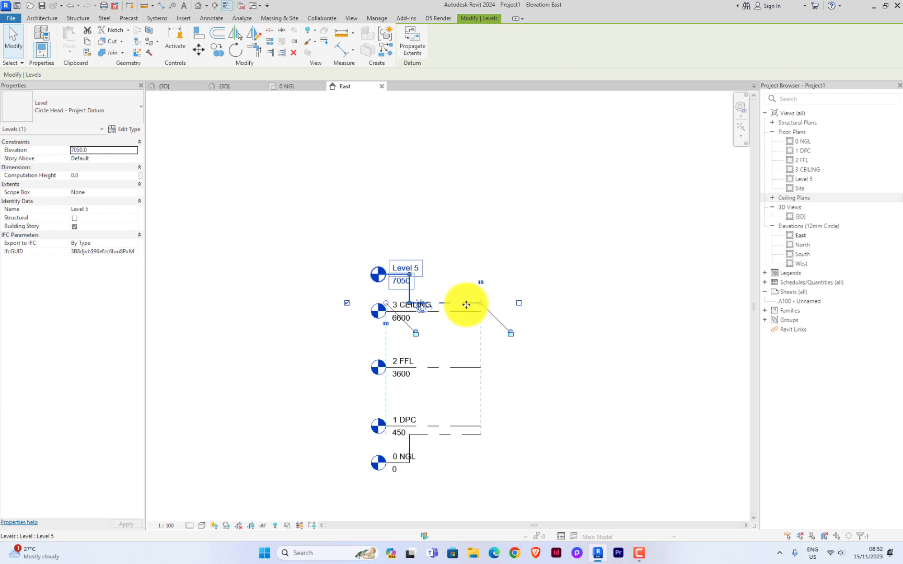
{"action": "left_click", "coordinate": [418, 267]}
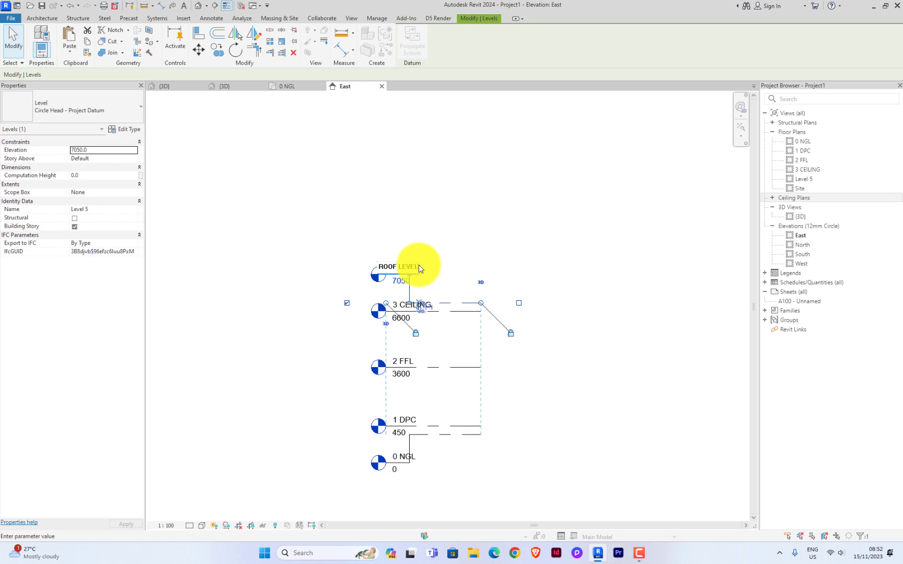
{"action": "type", "text": "ROOF LEVEL"}
{"action": "key", "text": "Return"}
{"action": "left_click", "coordinate": [486, 276]}
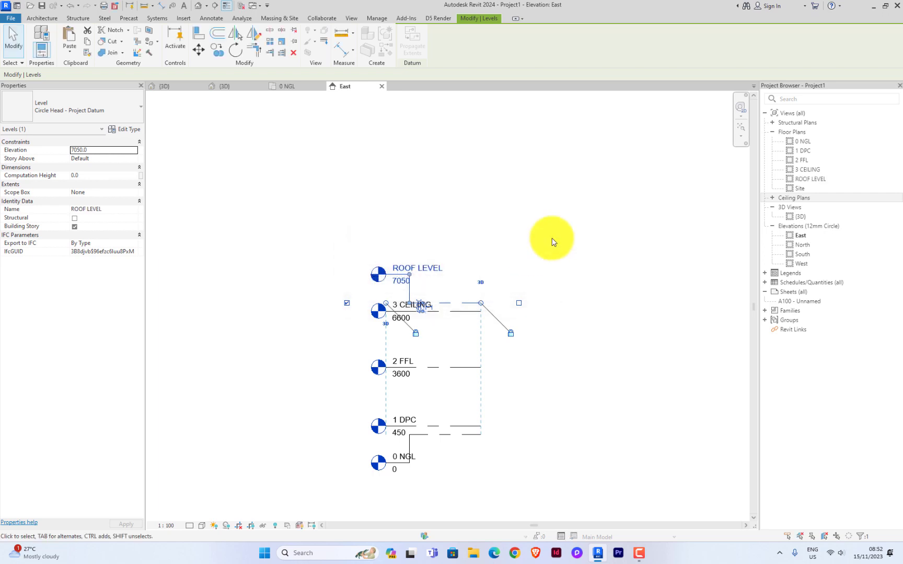
{"action": "left_click", "coordinate": [558, 221]}
Step: Stretch the end of ROOF LEVEL opposite its head so all aligned level lines become about three times longer
{"action": "scroll", "coordinate": [384, 252], "scroll_direction": "down", "scroll_amount": 3}
{"action": "scroll", "coordinate": [403, 272], "scroll_direction": "up", "scroll_amount": 2}
{"action": "scroll", "coordinate": [437, 288], "scroll_direction": "up", "scroll_amount": 2}
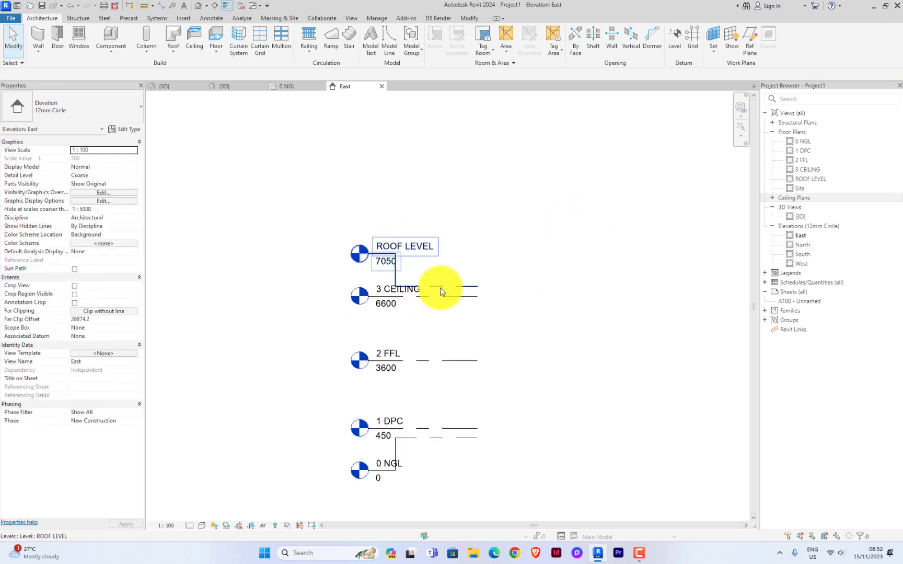
{"action": "scroll", "coordinate": [393, 287], "scroll_direction": "down", "scroll_amount": 2}
{"action": "left_click", "coordinate": [455, 286]}
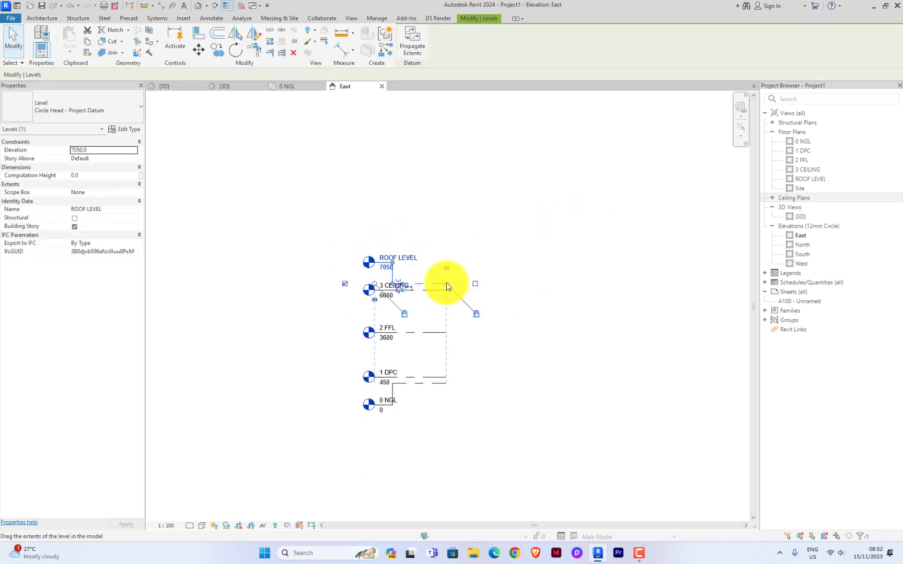
{"action": "left_click_drag", "start_coordinate": [447, 287], "coordinate": [675, 272]}
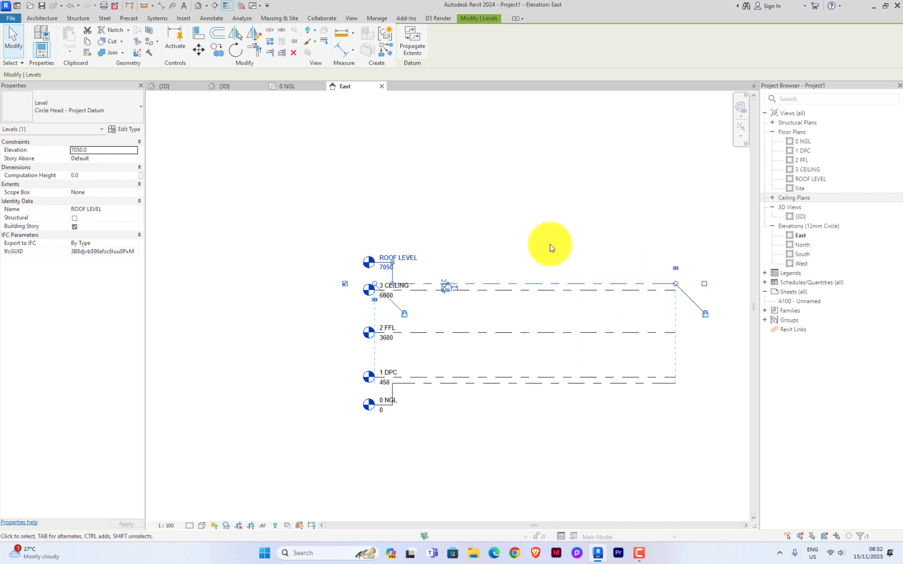
{"action": "left_click", "coordinate": [550, 244]}
{"action": "scroll", "coordinate": [337, 261], "scroll_direction": "down", "scroll_amount": 2}
{"action": "scroll", "coordinate": [452, 262], "scroll_direction": "up", "scroll_amount": 4}
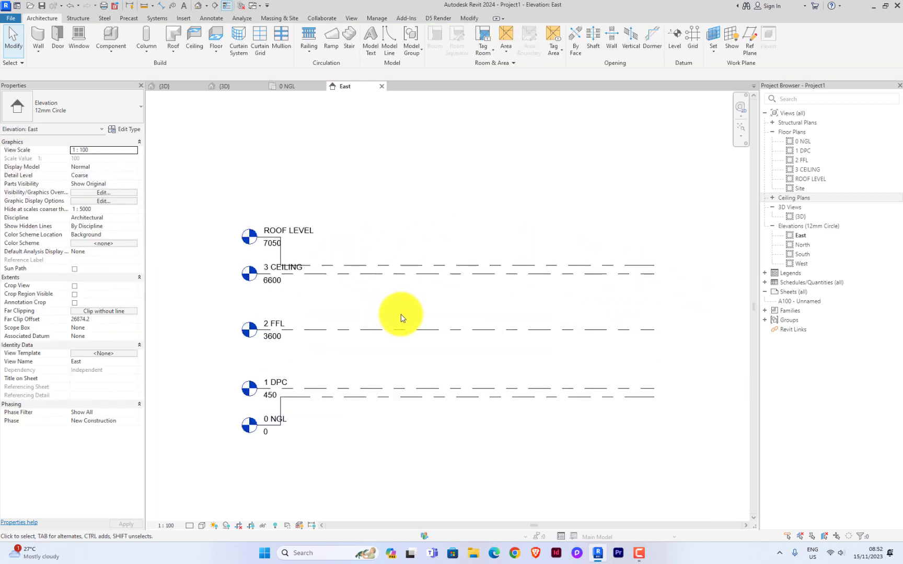
{"action": "scroll", "coordinate": [399, 316], "scroll_direction": "down", "scroll_amount": 2}
{"action": "left_click", "coordinate": [539, 283]}
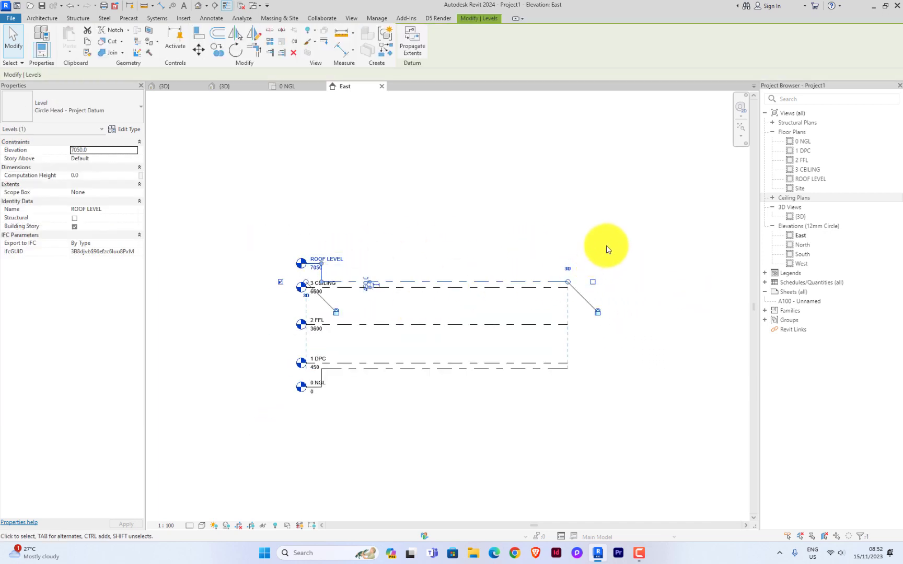
{"action": "left_click", "coordinate": [578, 262]}
{"action": "scroll", "coordinate": [506, 300], "scroll_direction": "down", "scroll_amount": 1}
{"action": "scroll", "coordinate": [482, 296], "scroll_direction": "up", "scroll_amount": 2}
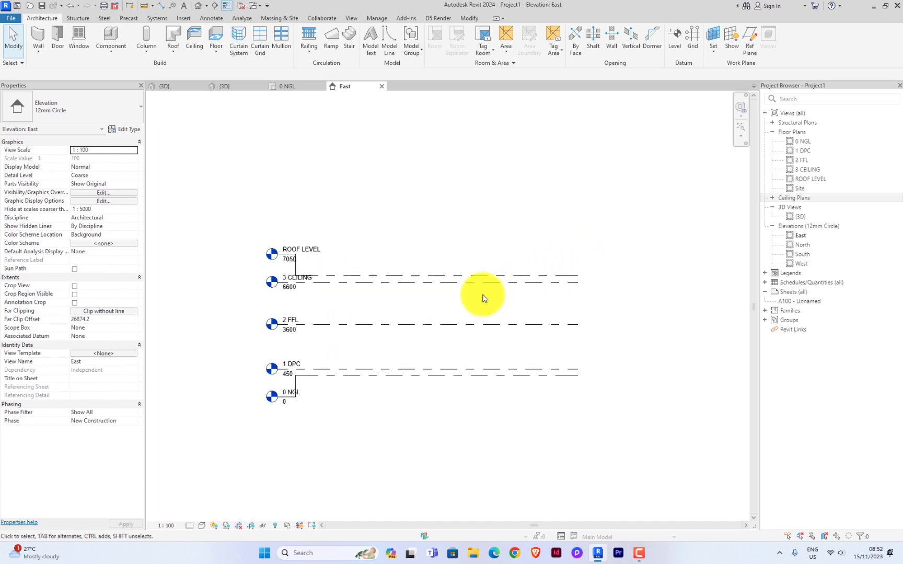
{"action": "scroll", "coordinate": [480, 244], "scroll_direction": "down", "scroll_amount": 2}
{"action": "scroll", "coordinate": [480, 287], "scroll_direction": "up", "scroll_amount": 2}
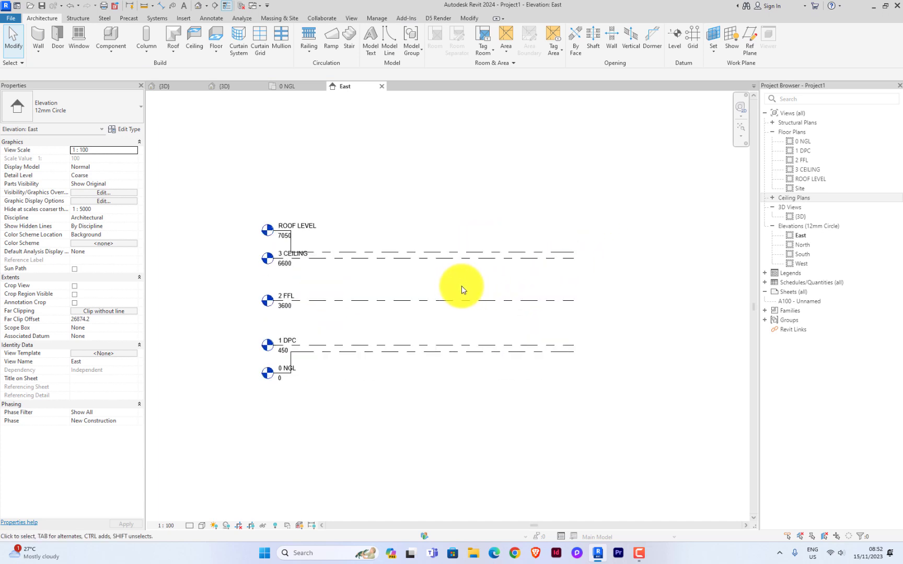
{"action": "scroll", "coordinate": [468, 287], "scroll_direction": "down", "scroll_amount": 1}
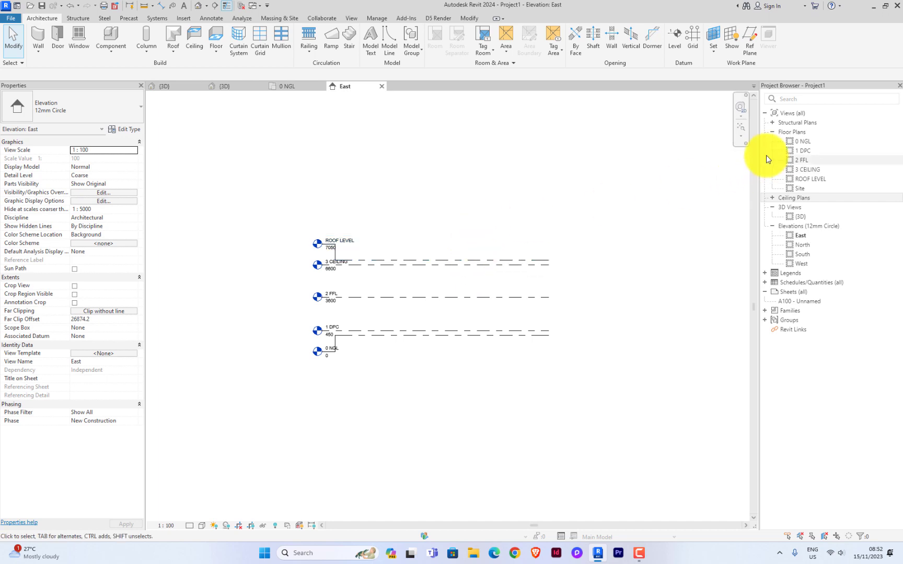
Step: Draw a rectangle of exterior walls about 14100 mm wide between the elevation markers in the 0 NGL floor plan
{"action": "double_click", "coordinate": [808, 144]}
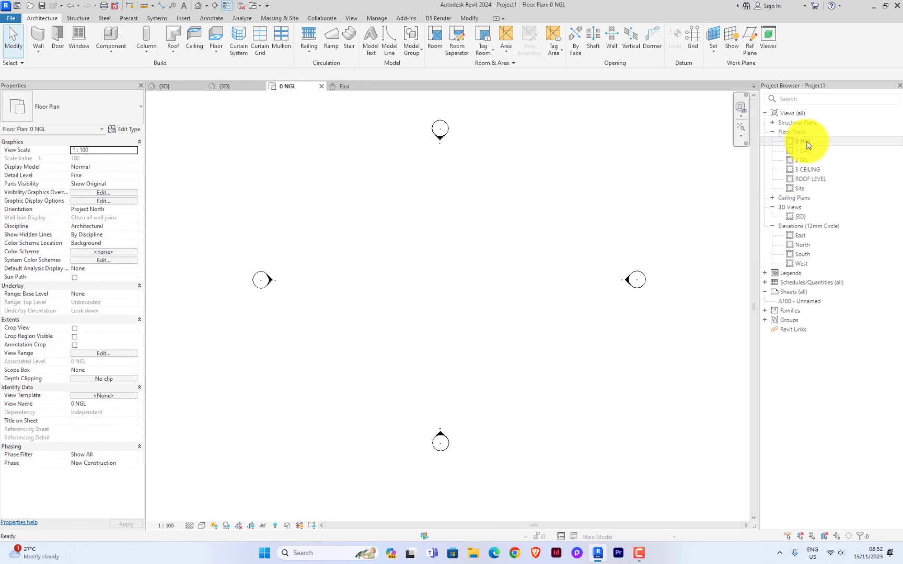
{"action": "left_click", "coordinate": [43, 33]}
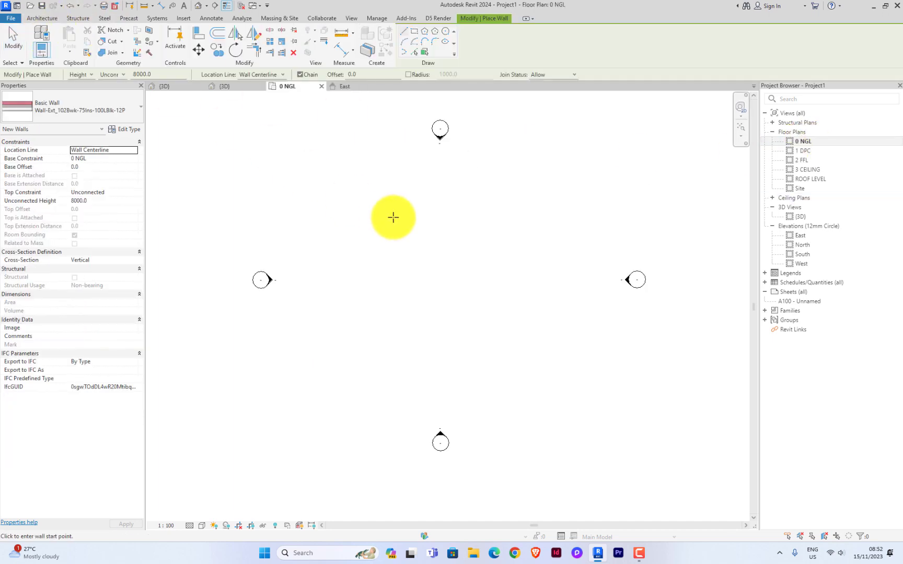
{"action": "left_click", "coordinate": [414, 31]}
{"action": "left_click", "coordinate": [375, 178]}
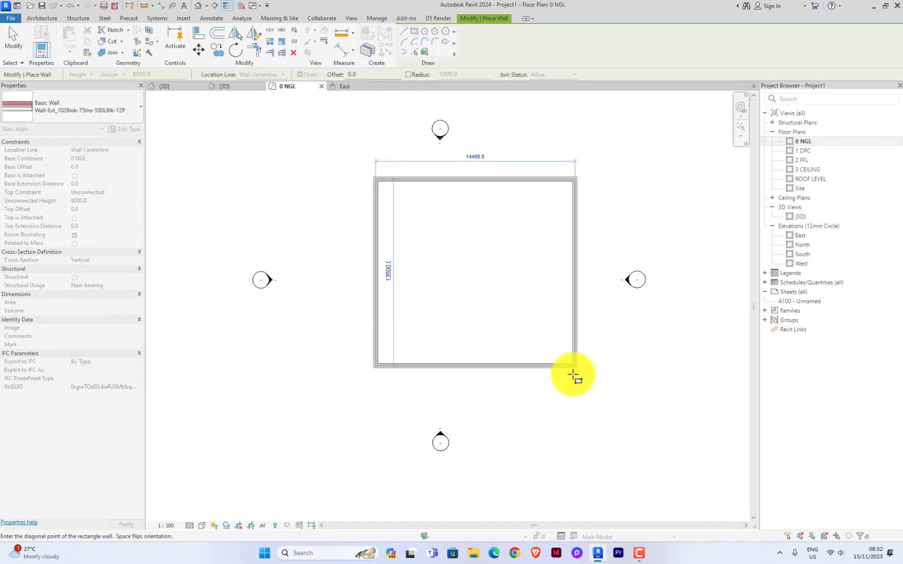
{"action": "left_click", "coordinate": [572, 386]}
{"action": "right_click", "coordinate": [641, 196]}
{"action": "left_click", "coordinate": [677, 200]}
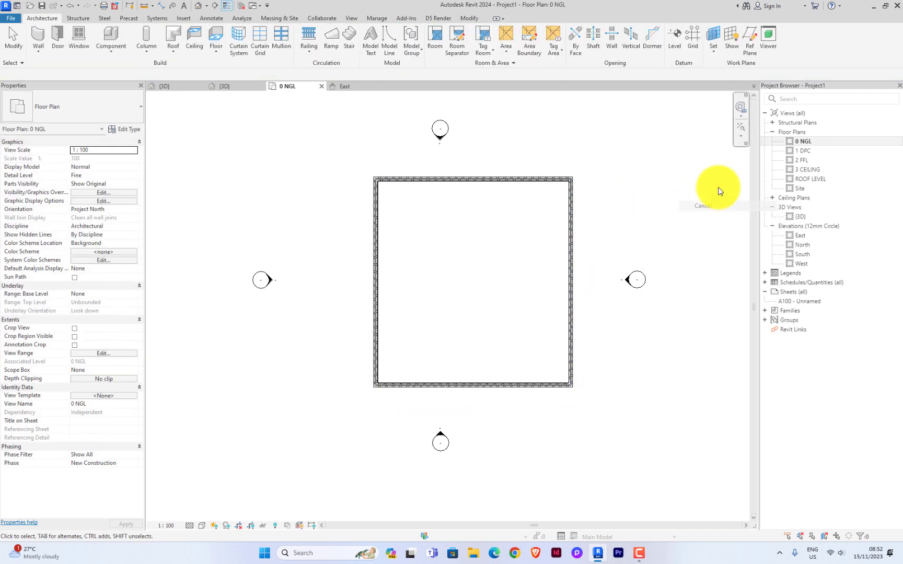
Step: Open the 3D view and set the top constraint of the back wall to Up to level: 2 FFL
{"action": "double_click", "coordinate": [799, 225]}
{"action": "double_click", "coordinate": [800, 217]}
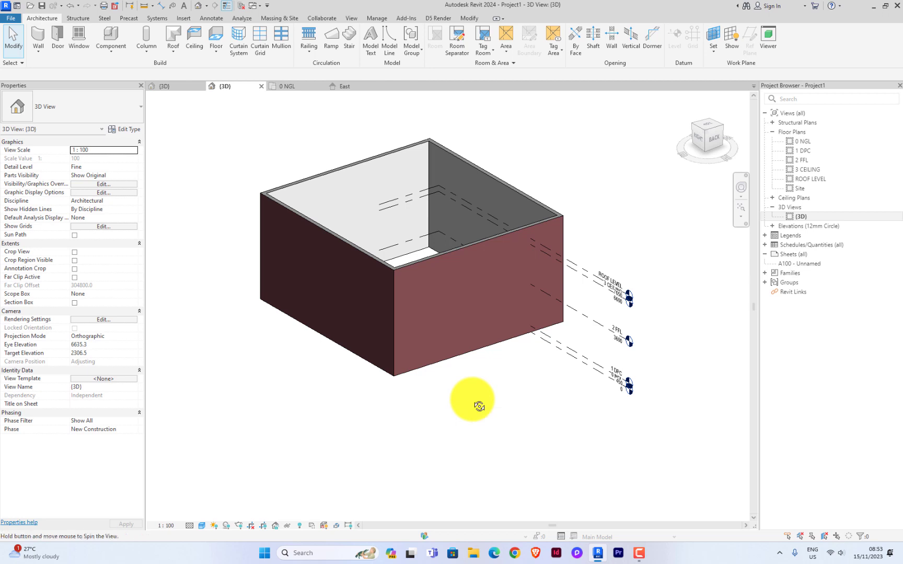
{"action": "scroll", "coordinate": [528, 366], "scroll_direction": "down", "scroll_amount": 2}
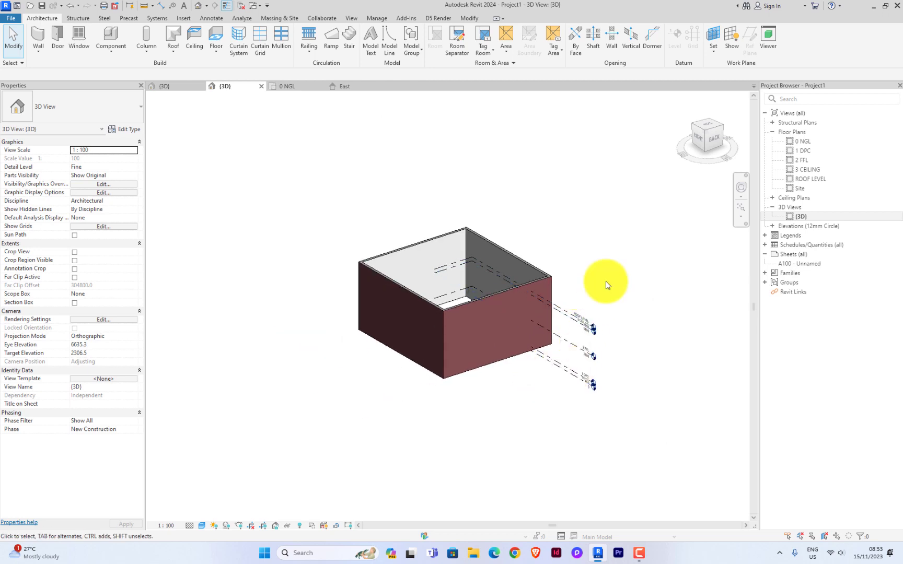
{"action": "left_click", "coordinate": [456, 306]}
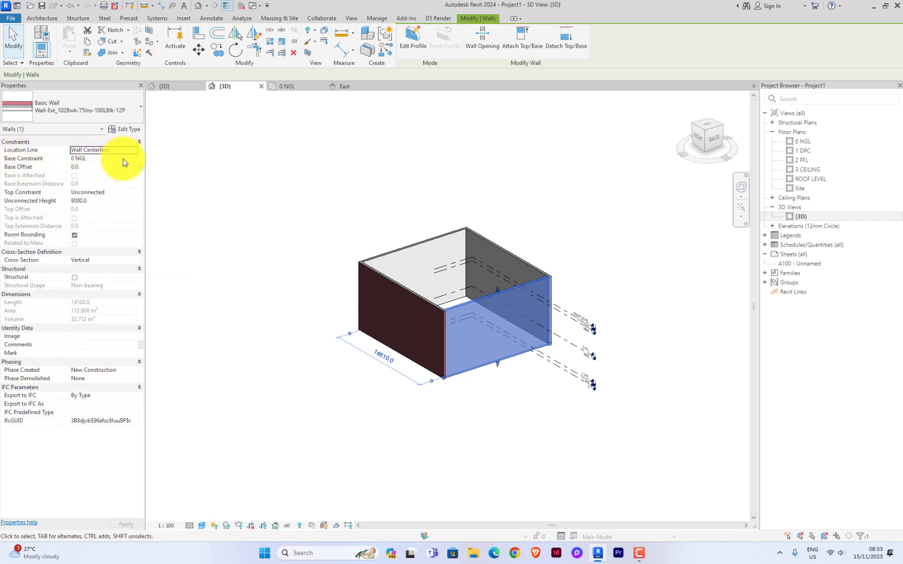
{"action": "left_click", "coordinate": [134, 192]}
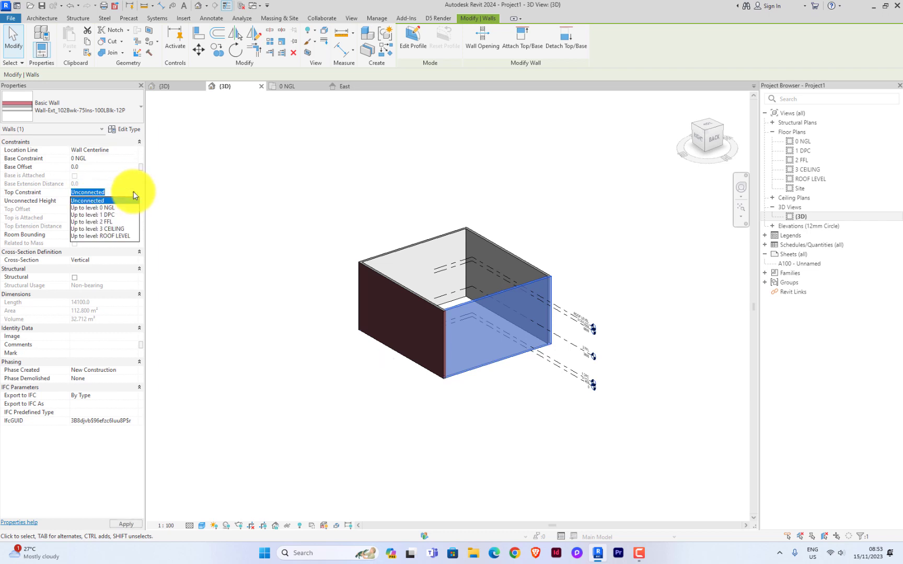
{"action": "left_click", "coordinate": [104, 221]}
{"action": "left_click", "coordinate": [215, 145]}
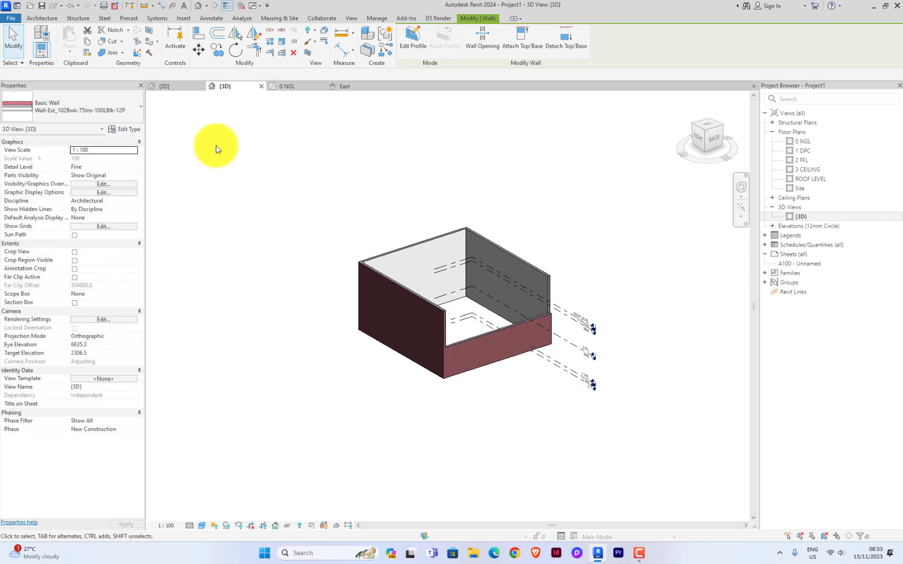
{"action": "scroll", "coordinate": [489, 336], "scroll_direction": "up", "scroll_amount": 2}
{"action": "left_click", "coordinate": [487, 332]}
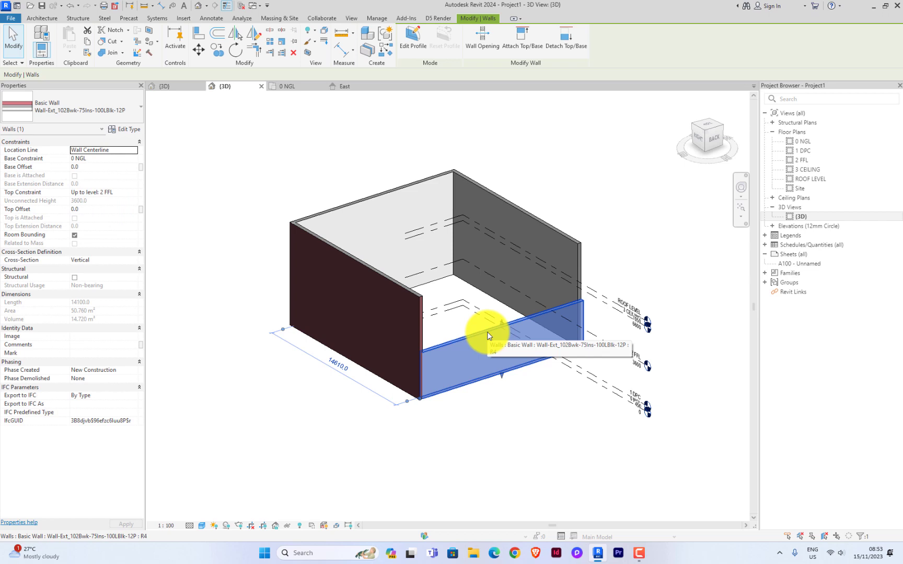
{"action": "left_click", "coordinate": [634, 211]}
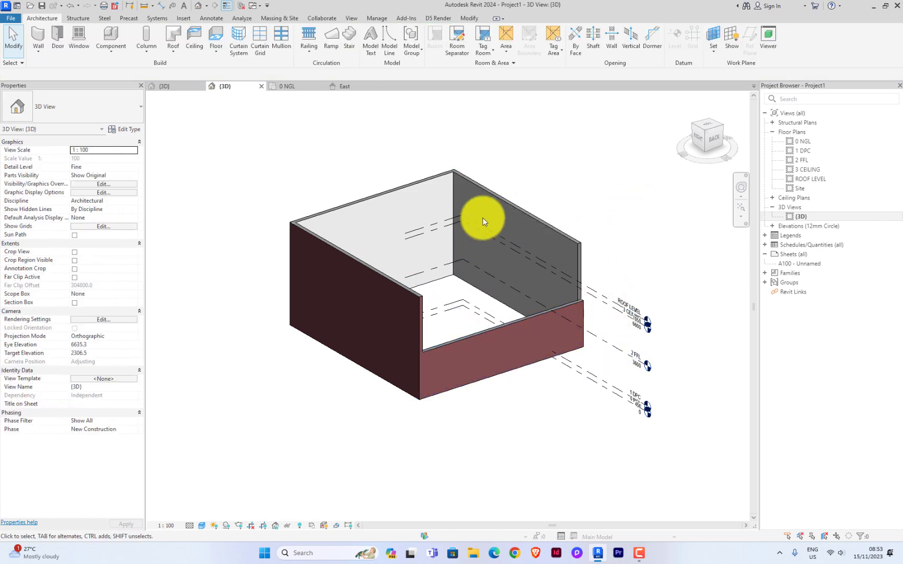
Step: Examine the heights of the four walls against the level lines in the 3D view
{"action": "scroll", "coordinate": [482, 218], "scroll_direction": "down", "scroll_amount": 4}
{"action": "scroll", "coordinate": [480, 202], "scroll_direction": "up", "scroll_amount": 2}
{"action": "scroll", "coordinate": [522, 250], "scroll_direction": "down", "scroll_amount": 2}
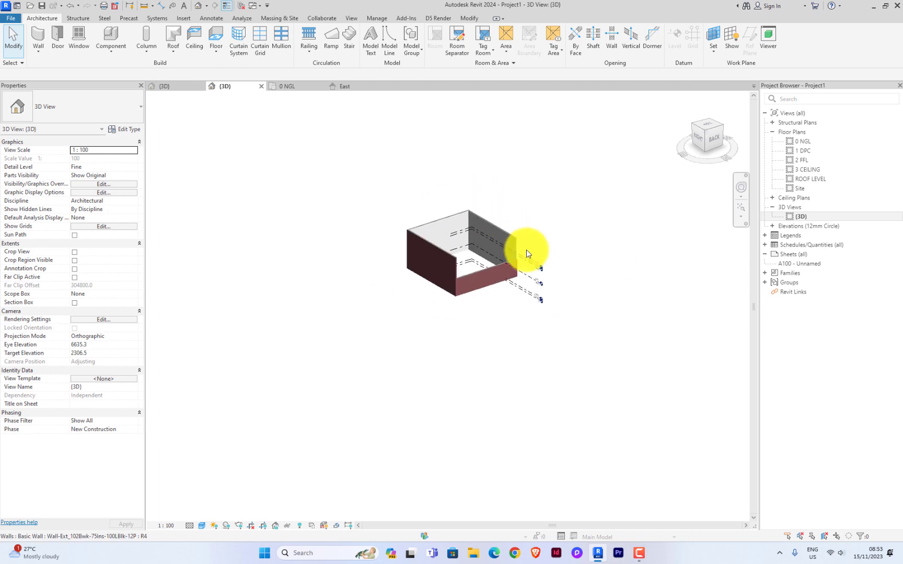
{"action": "scroll", "coordinate": [512, 253], "scroll_direction": "up", "scroll_amount": 3}
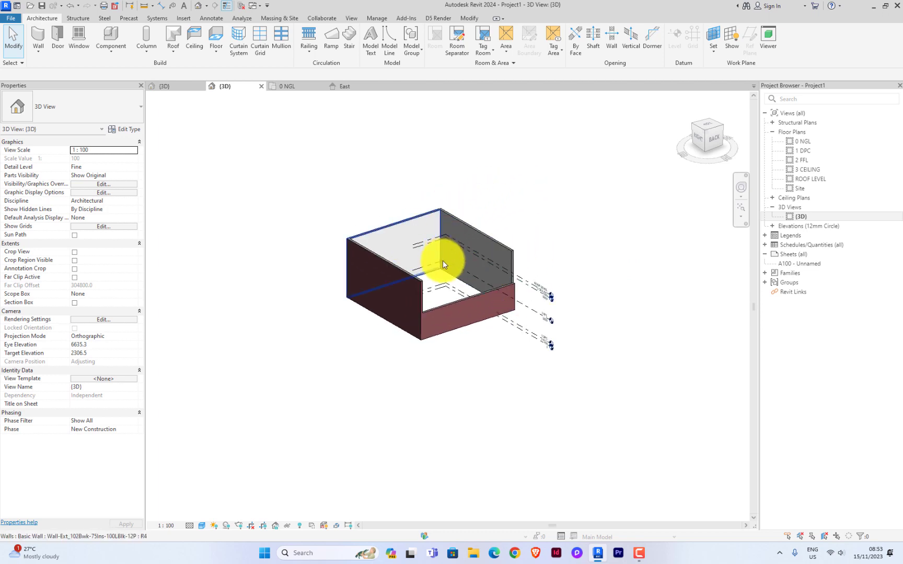
{"action": "scroll", "coordinate": [434, 248], "scroll_direction": "down", "scroll_amount": 2}
{"action": "scroll", "coordinate": [445, 244], "scroll_direction": "up", "scroll_amount": 2}
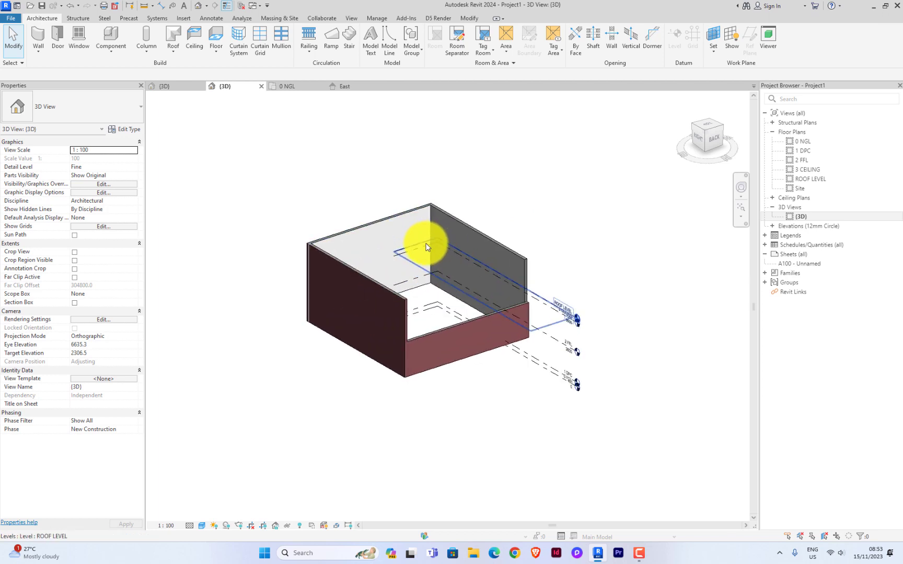
{"action": "scroll", "coordinate": [445, 244], "scroll_direction": "up", "scroll_amount": 3}
{"action": "scroll", "coordinate": [444, 244], "scroll_direction": "down", "scroll_amount": 5}
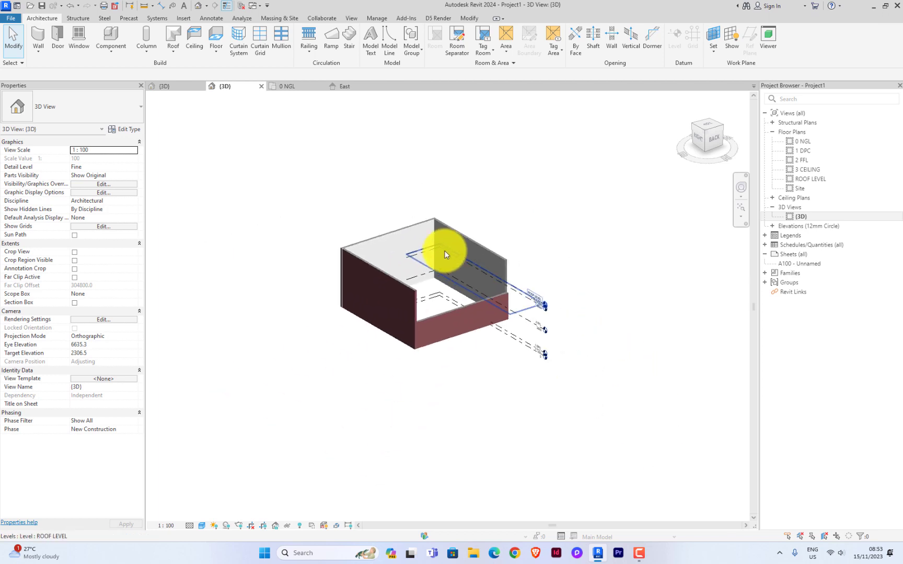
{"action": "scroll", "coordinate": [454, 245], "scroll_direction": "up", "scroll_amount": 4}
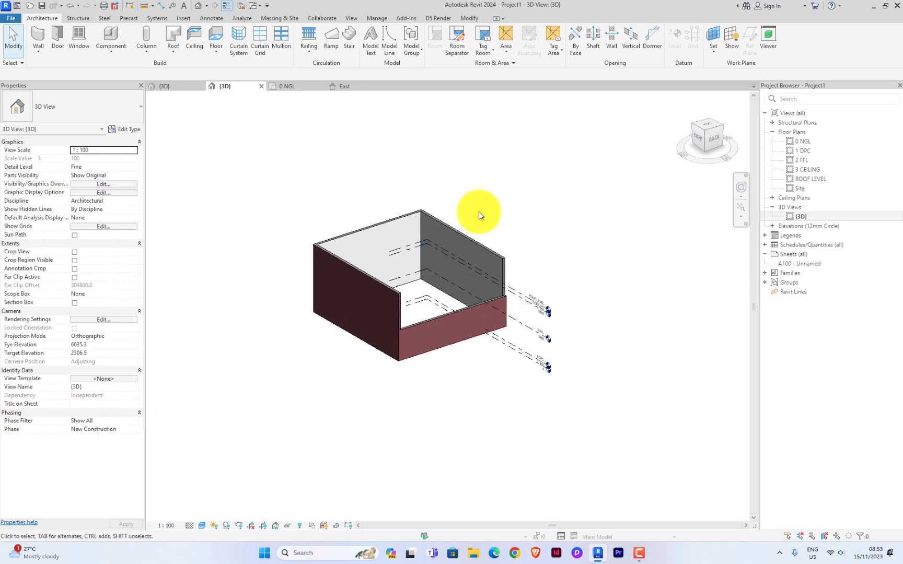
{"action": "scroll", "coordinate": [379, 230], "scroll_direction": "down", "scroll_amount": 4}
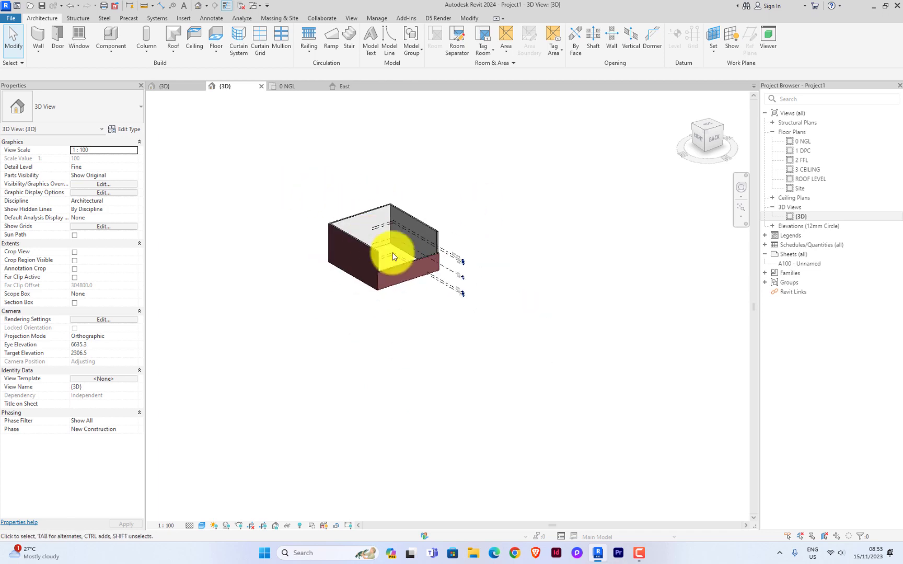
{"action": "scroll", "coordinate": [397, 245], "scroll_direction": "up", "scroll_amount": 3}
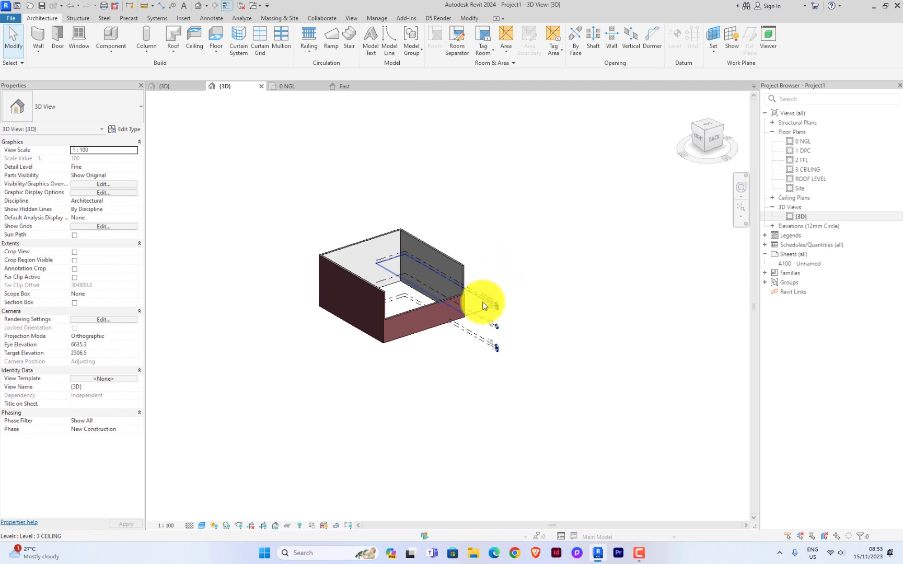
{"action": "scroll", "coordinate": [482, 302], "scroll_direction": "up", "scroll_amount": 1}
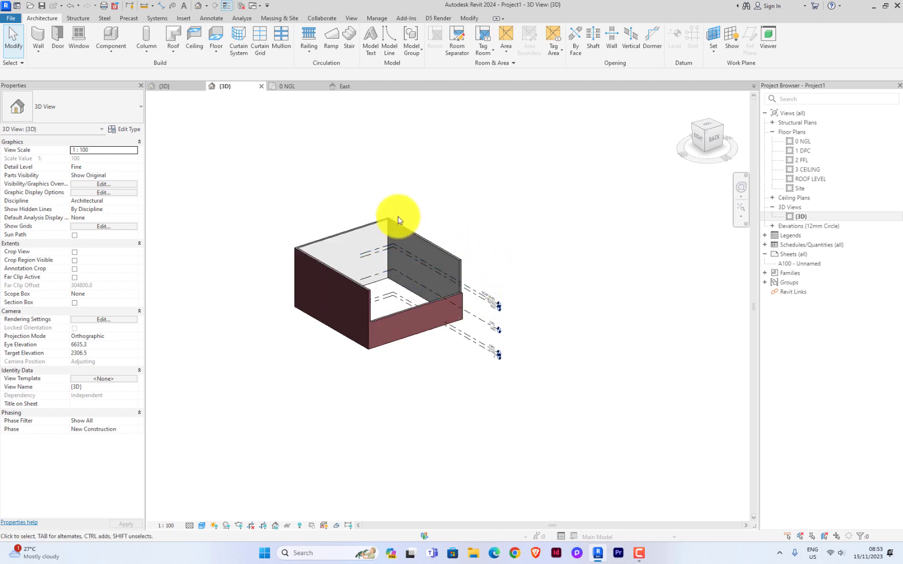
{"action": "scroll", "coordinate": [497, 285], "scroll_direction": "down", "scroll_amount": 3}
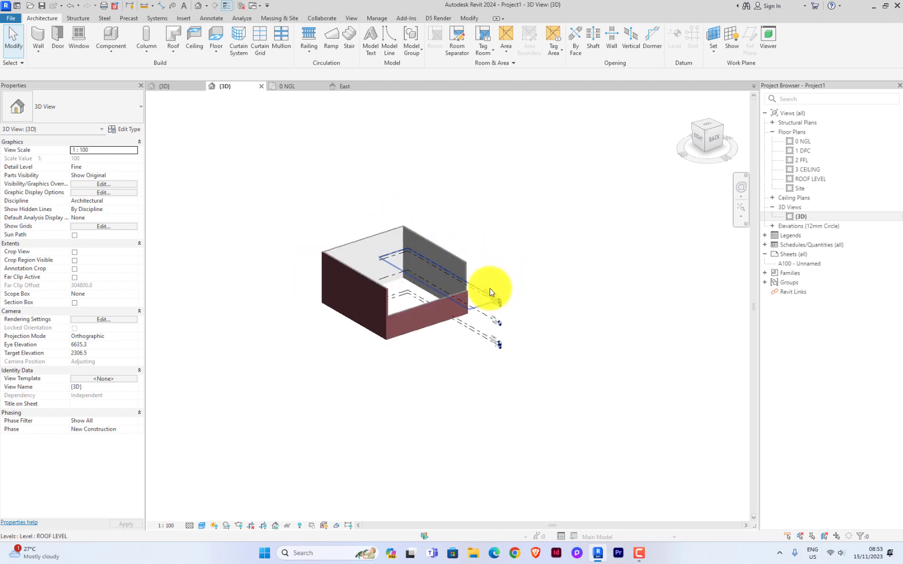
{"action": "scroll", "coordinate": [427, 290], "scroll_direction": "up", "scroll_amount": 3}
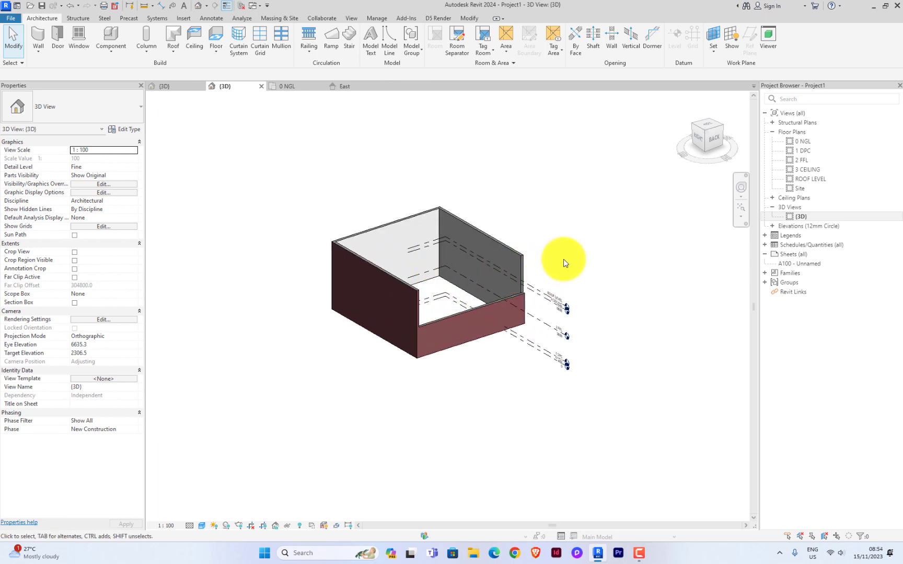
Step: Select all the levels together in the 3D view to inspect their planes, and clear the selection
{"action": "left_click_drag", "start_coordinate": [589, 233], "coordinate": [554, 418]}
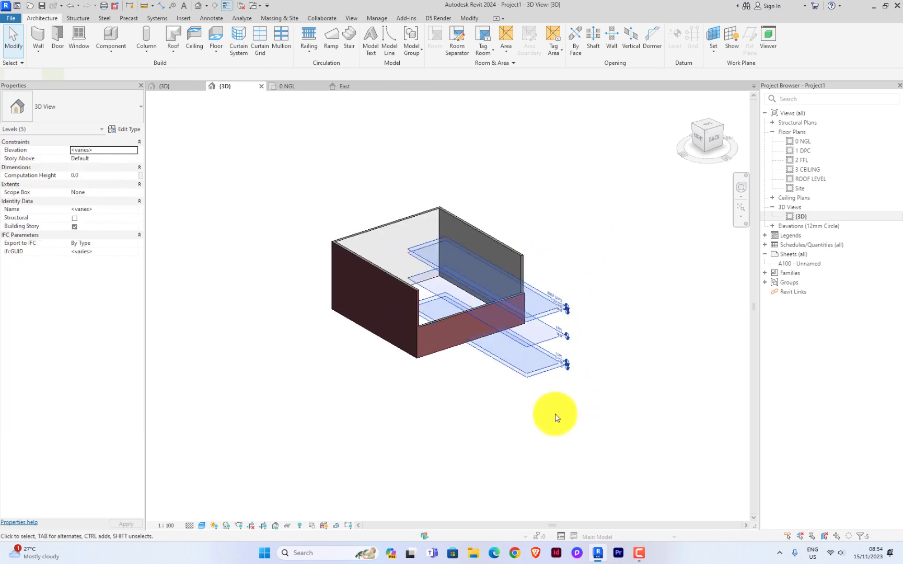
{"action": "left_click", "coordinate": [629, 295]}
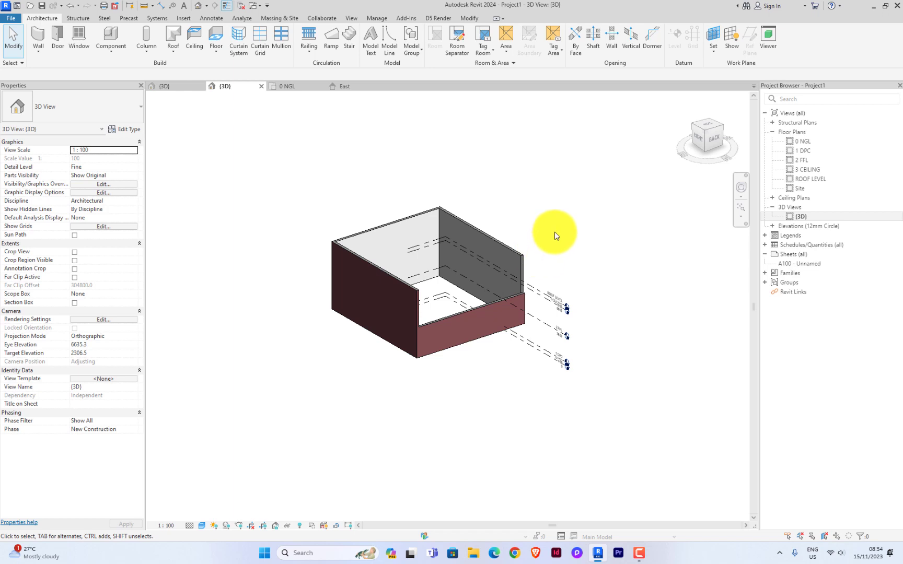
{"action": "scroll", "coordinate": [459, 266], "scroll_direction": "down", "scroll_amount": 3}
{"action": "scroll", "coordinate": [495, 269], "scroll_direction": "up", "scroll_amount": 4}
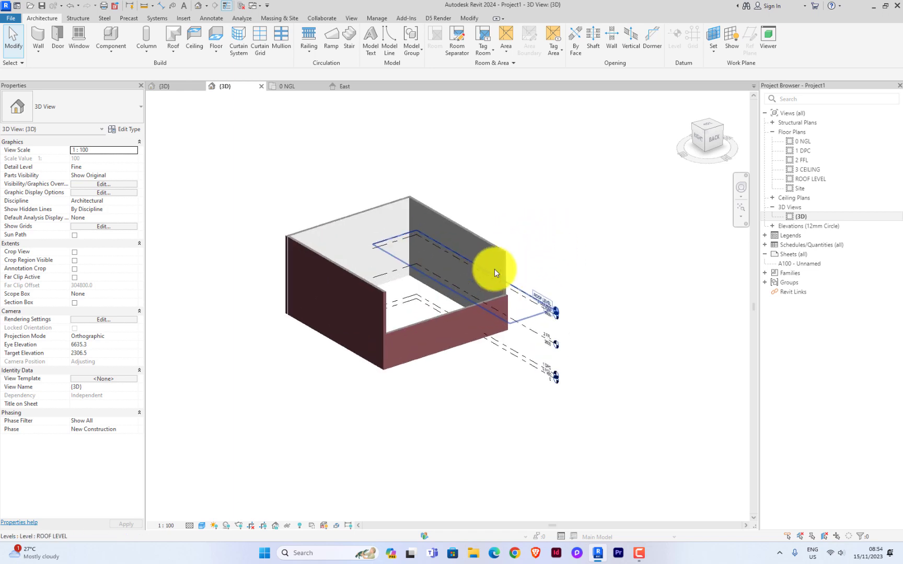
{"action": "scroll", "coordinate": [454, 268], "scroll_direction": "down", "scroll_amount": 2}
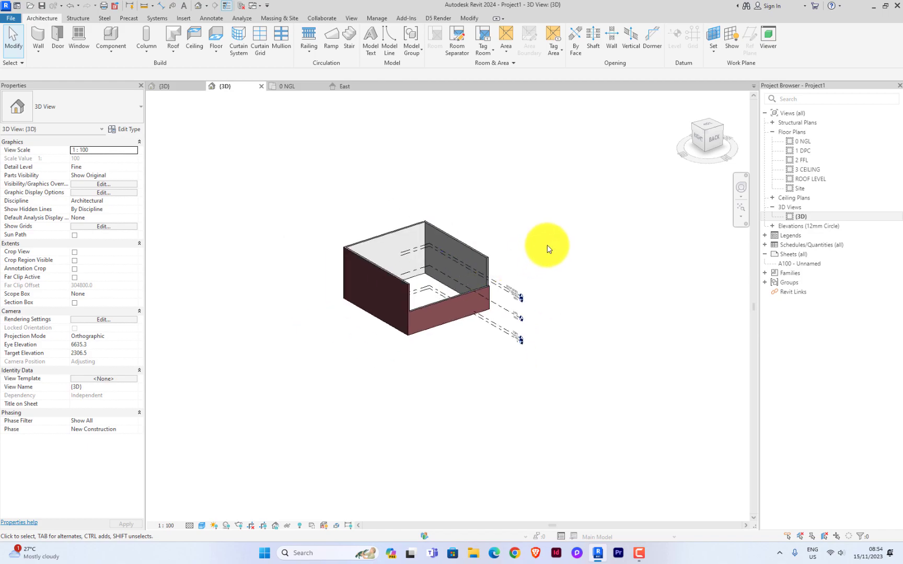